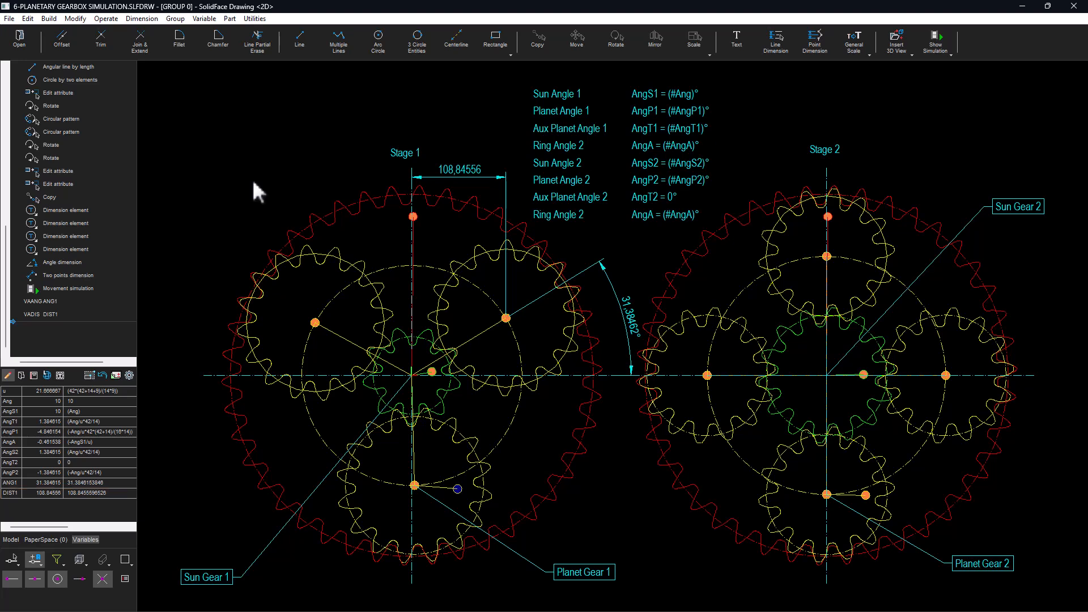
- Create a variable R with the value 20
left_click(210, 17)
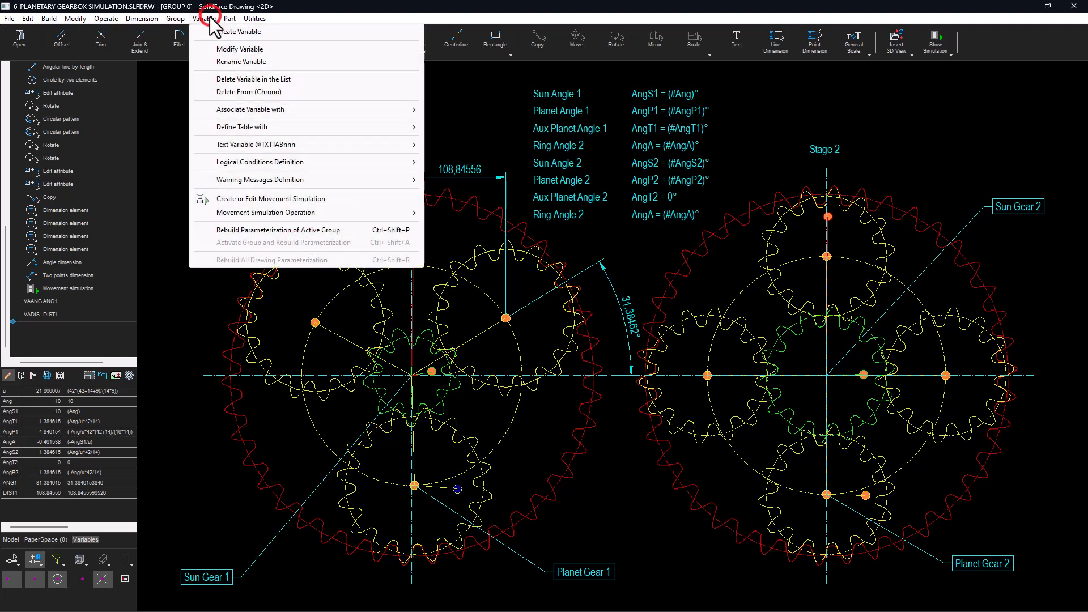
left_click(211, 29)
type("R")
key("Return")
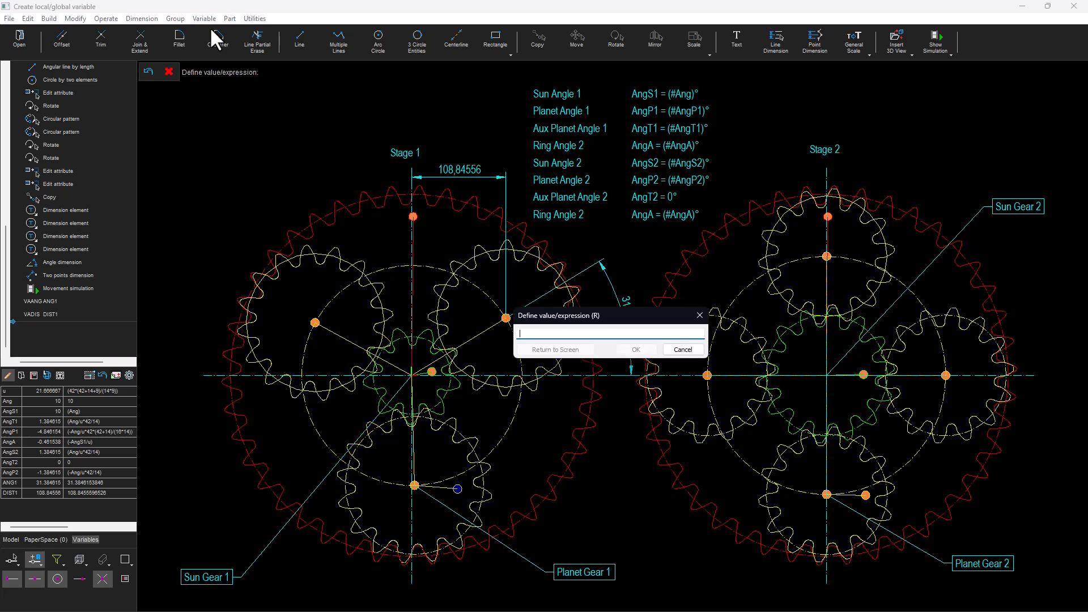
type("2")
key("Return")
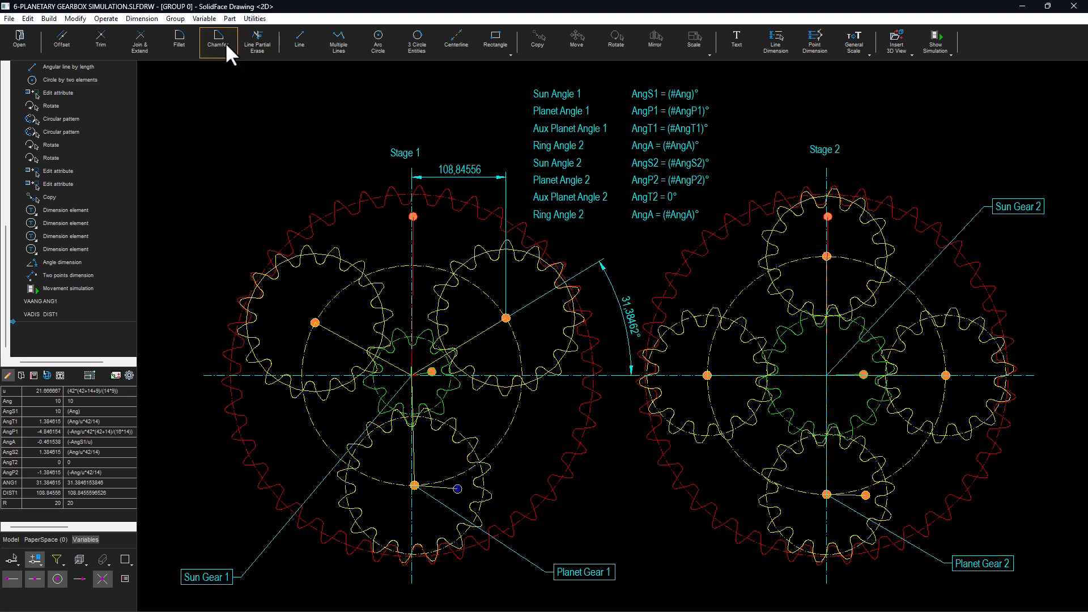
- Begin an IF block with the logical condition (DIST1>=40)
left_click(208, 18)
mouse_move(251, 163)
left_click(451, 163)
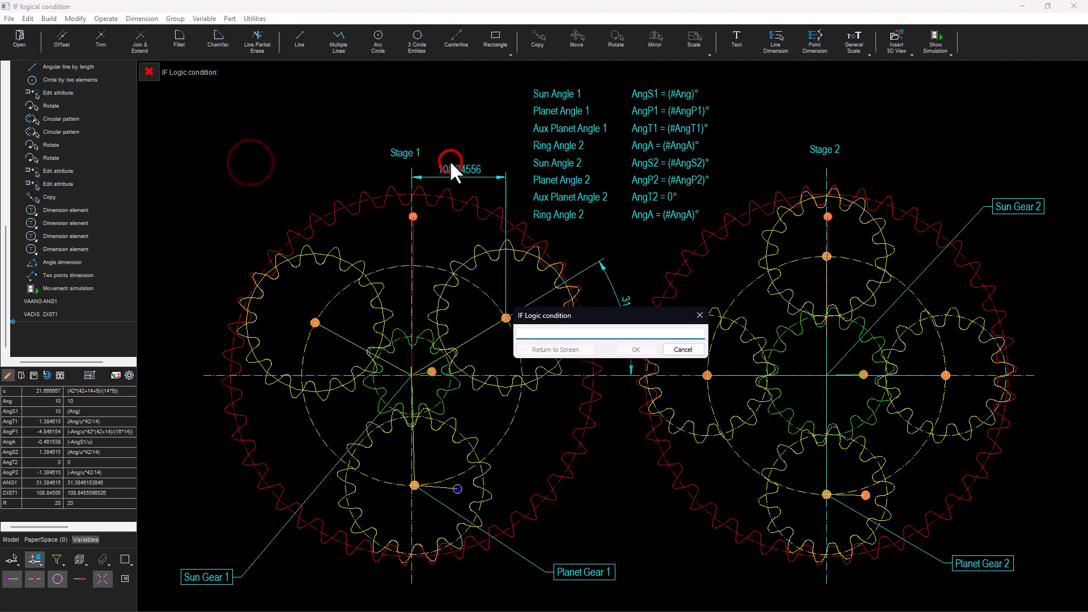
type("(DIST1>")
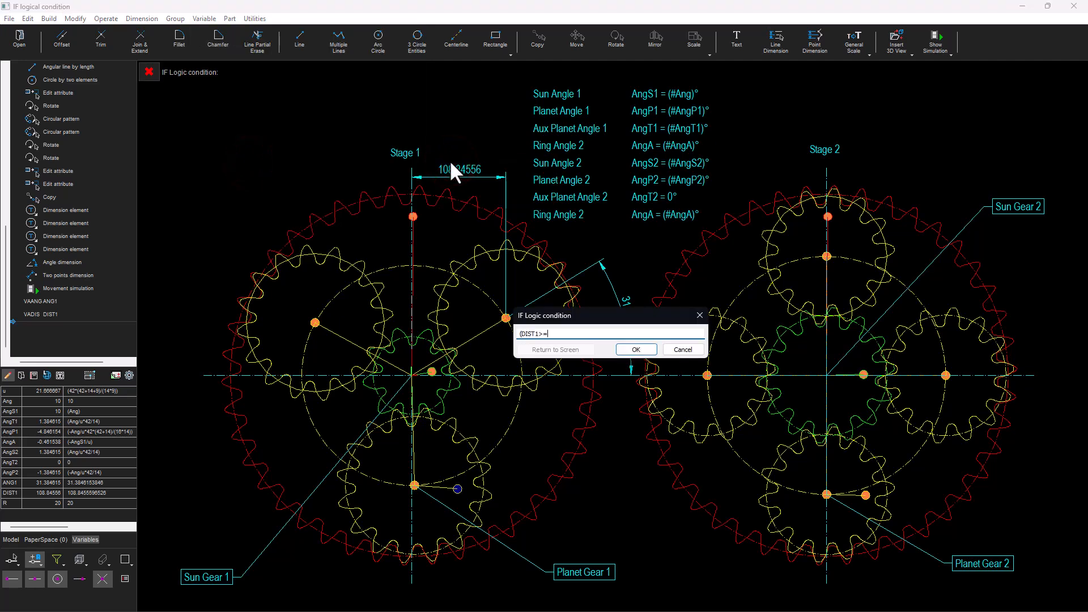
type("=4")
left_click(644, 349)
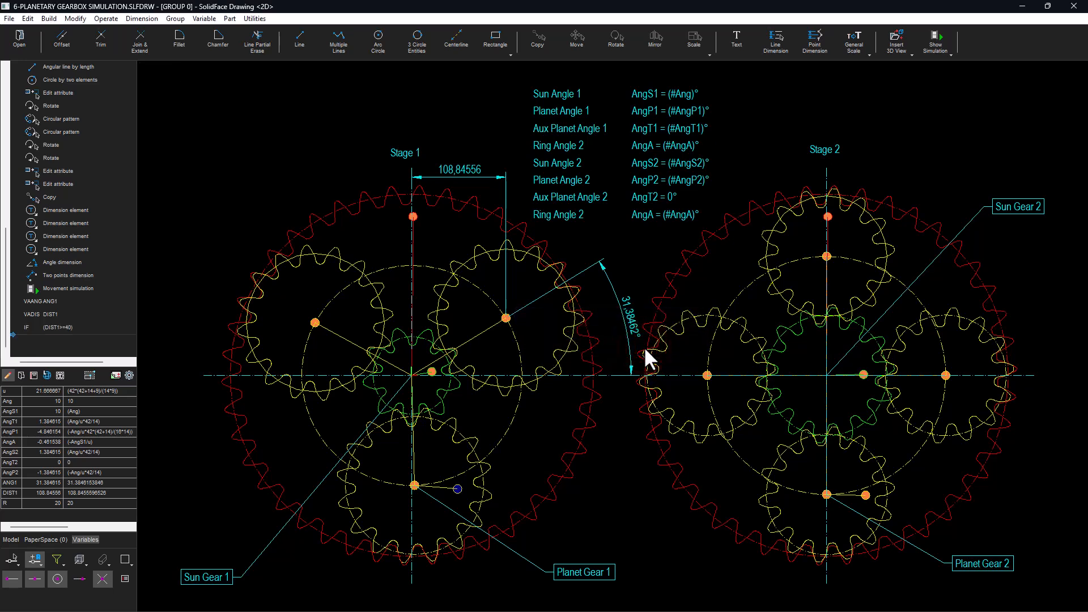
- Inside the IF block, associate variable R with the value 30
left_click(209, 20)
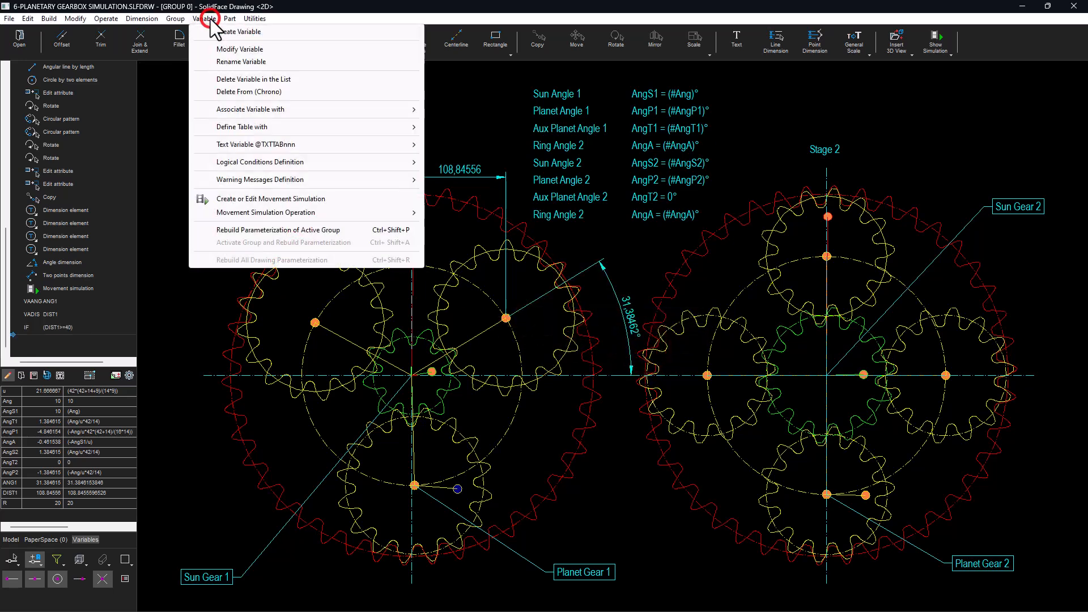
left_click(263, 110)
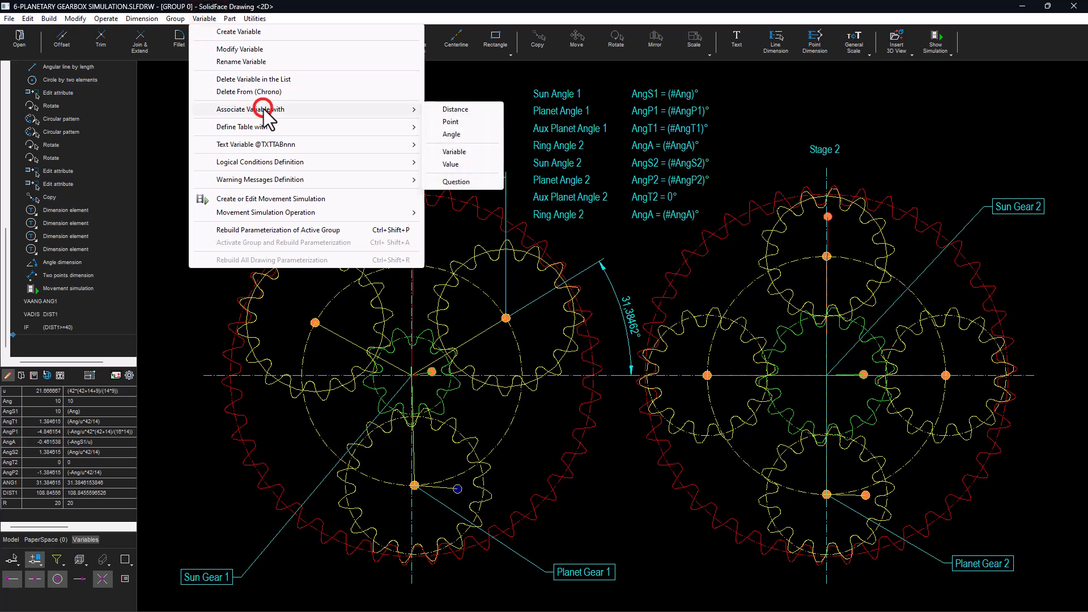
left_click(454, 164)
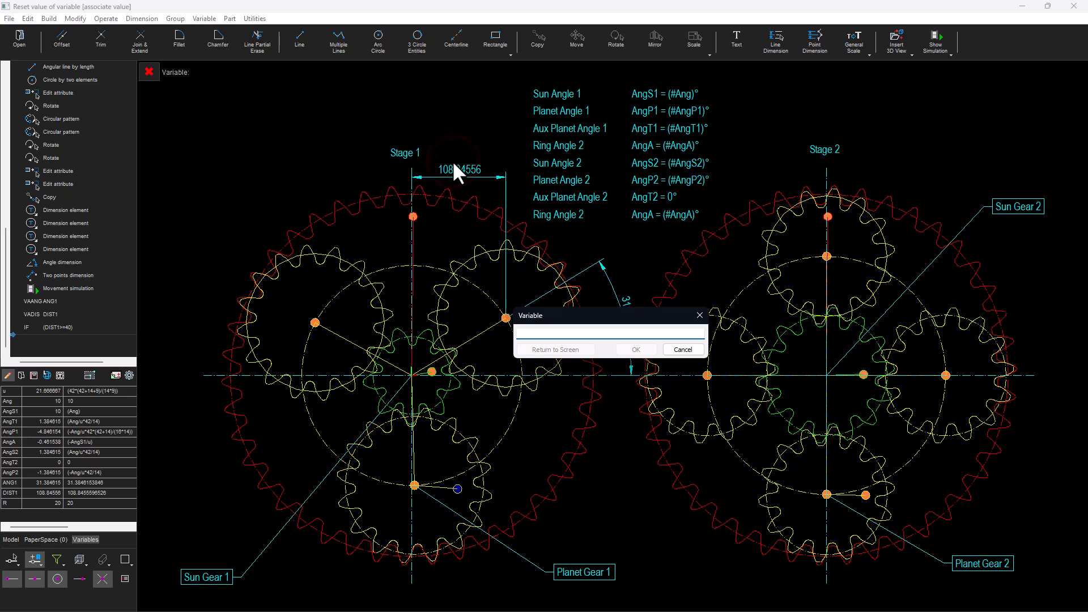
type("R")
key("Return")
type("30")
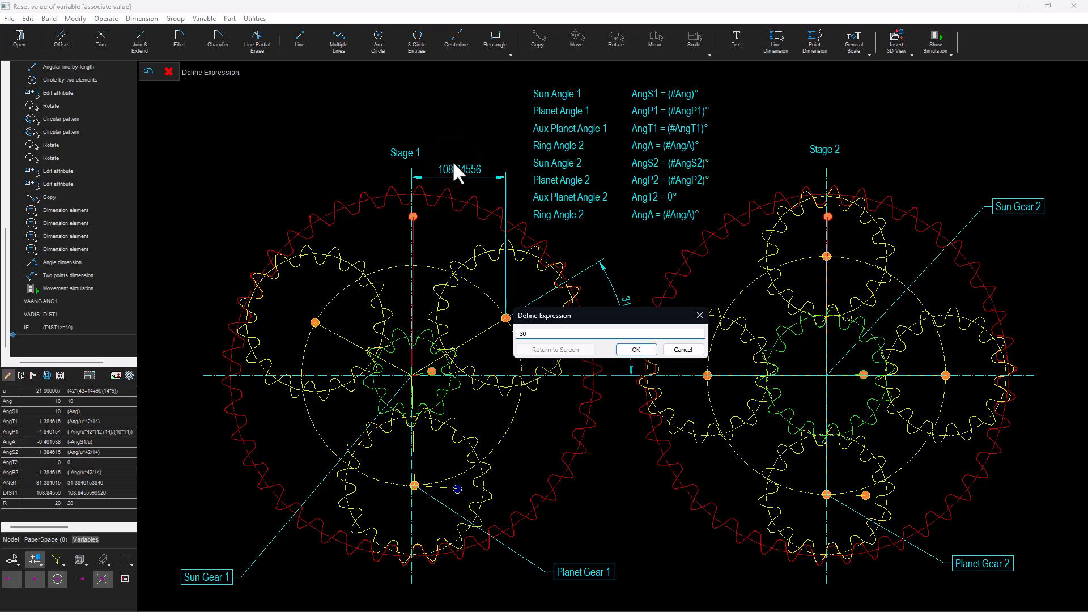
key("Return")
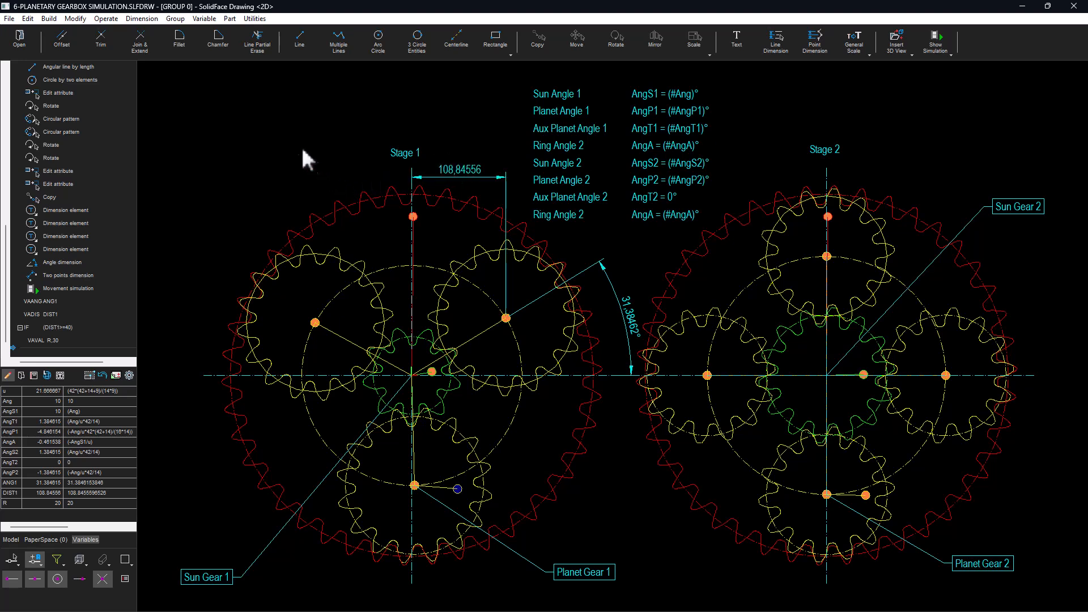
- Insert an ELSE condition and associate variable R with the value 18 in that branch
left_click(204, 18)
mouse_move(255, 160)
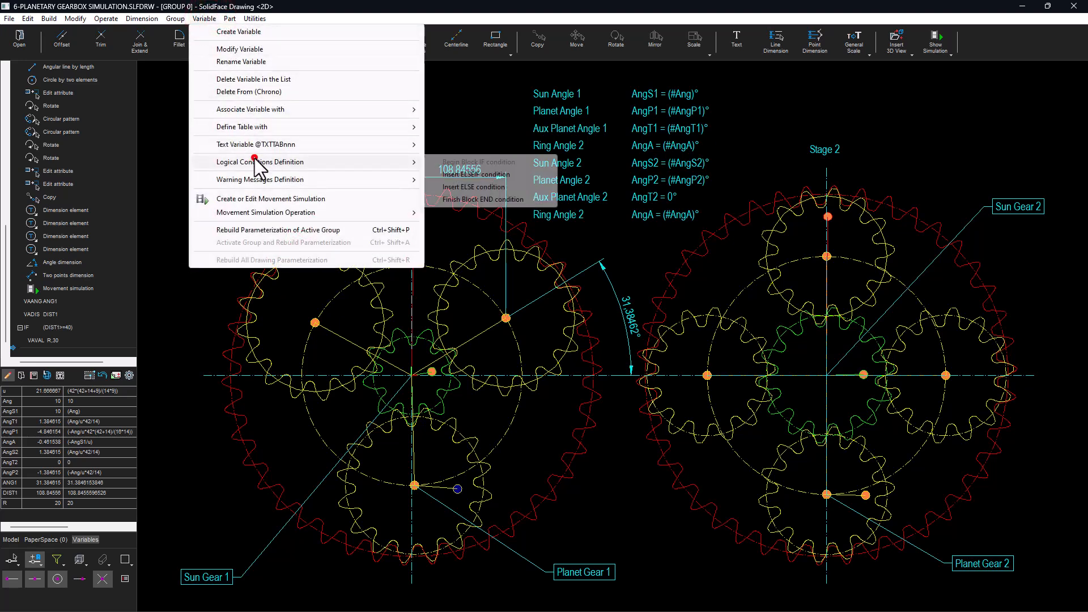
left_click(458, 187)
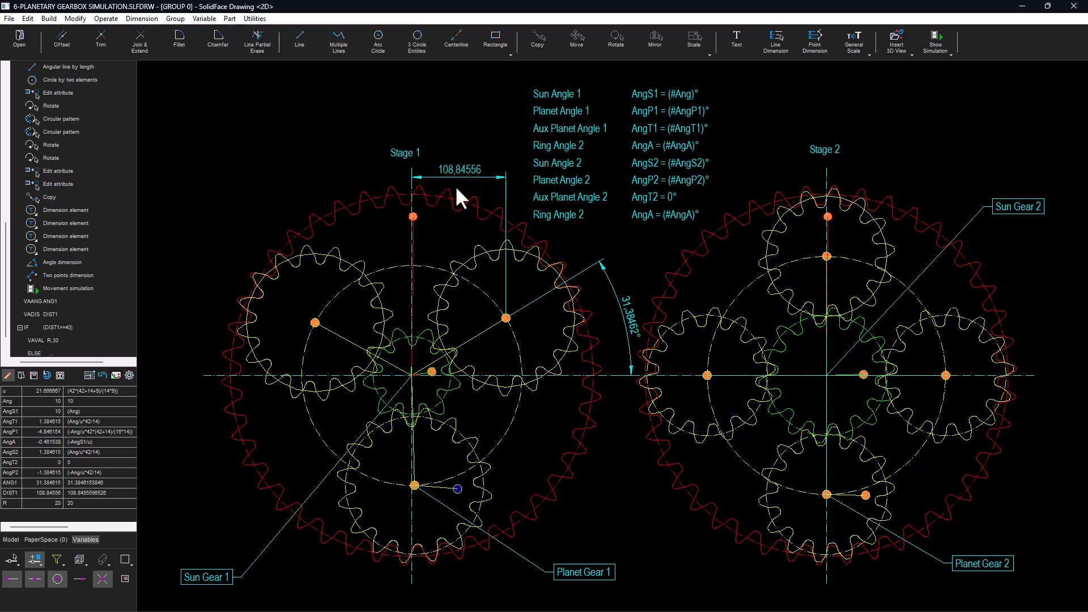
left_click(204, 18)
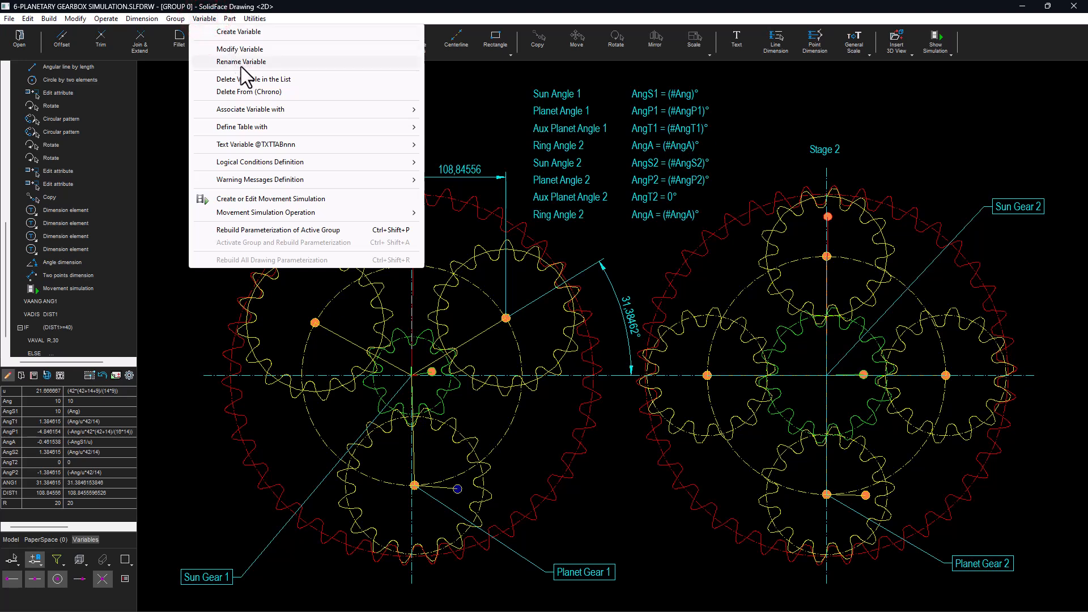
left_click(258, 107)
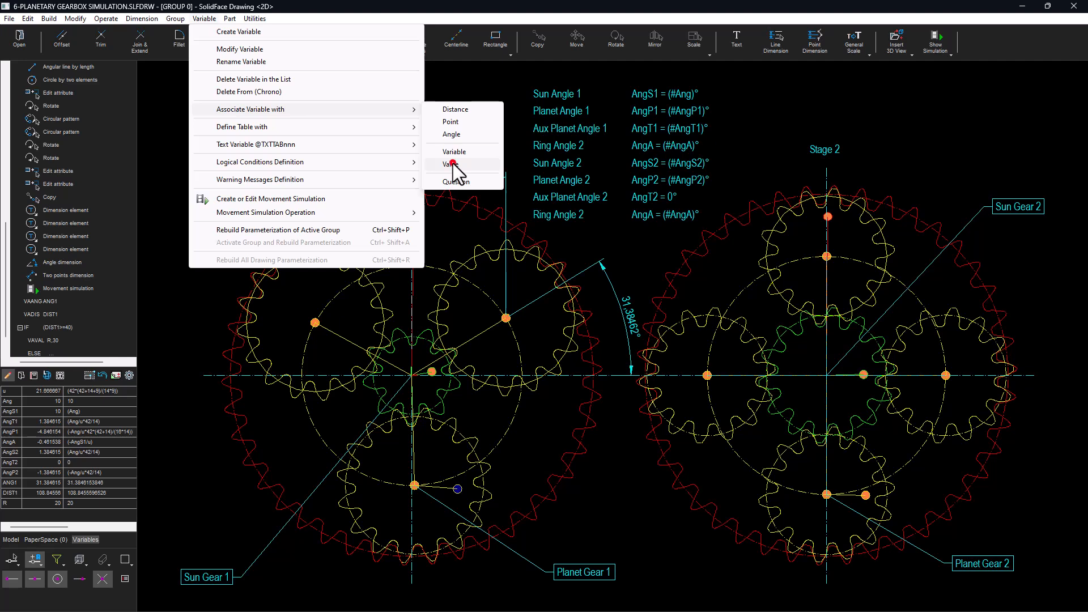
left_click(453, 164)
type("R")
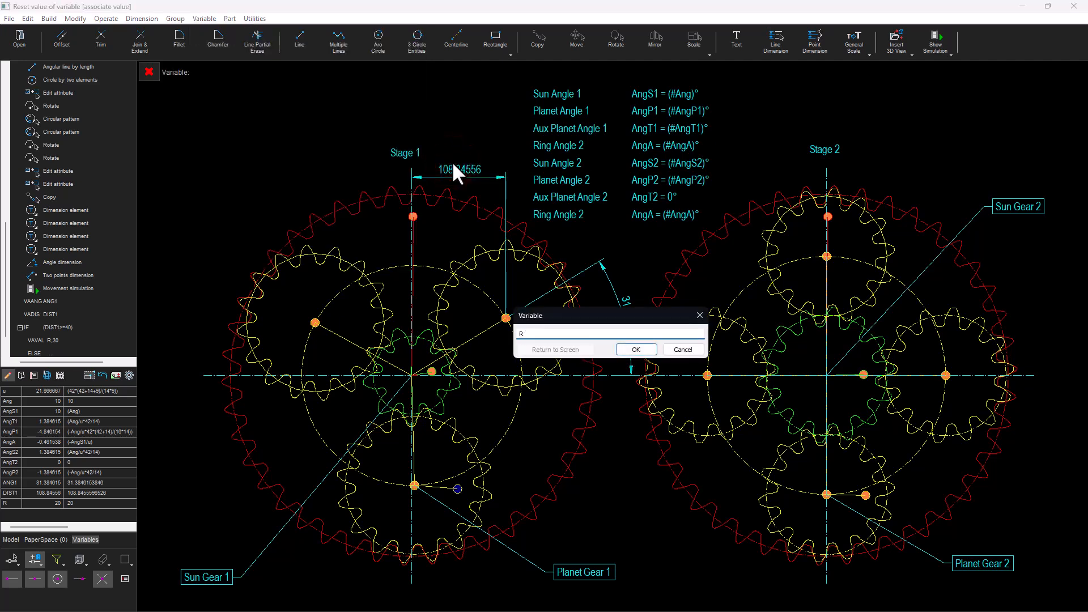
key("Return")
type("18")
key("Return")
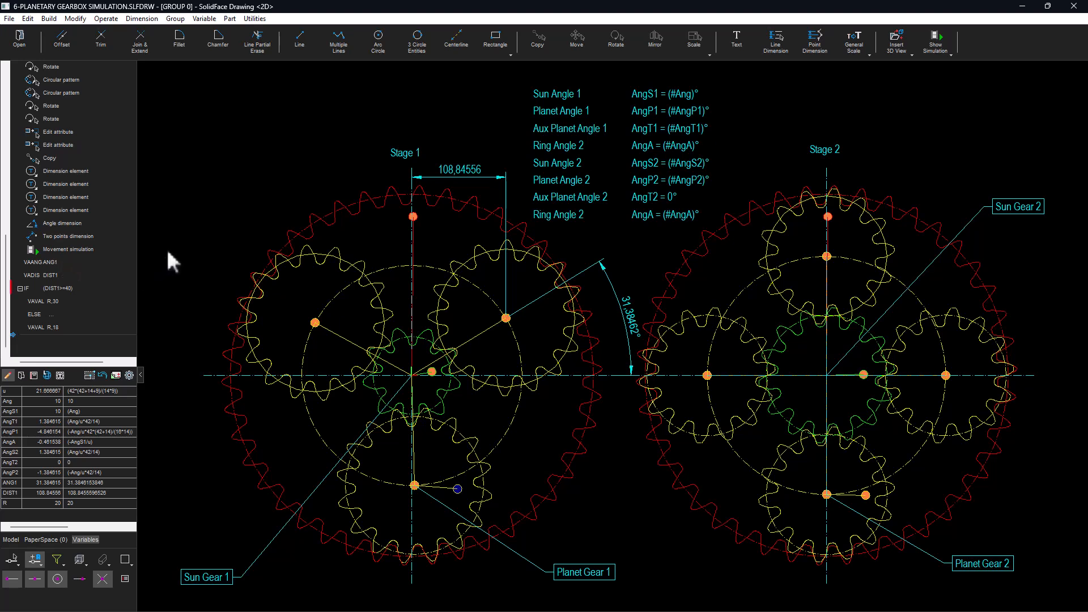
- Finish the logical condition block with an END condition
left_click(204, 19)
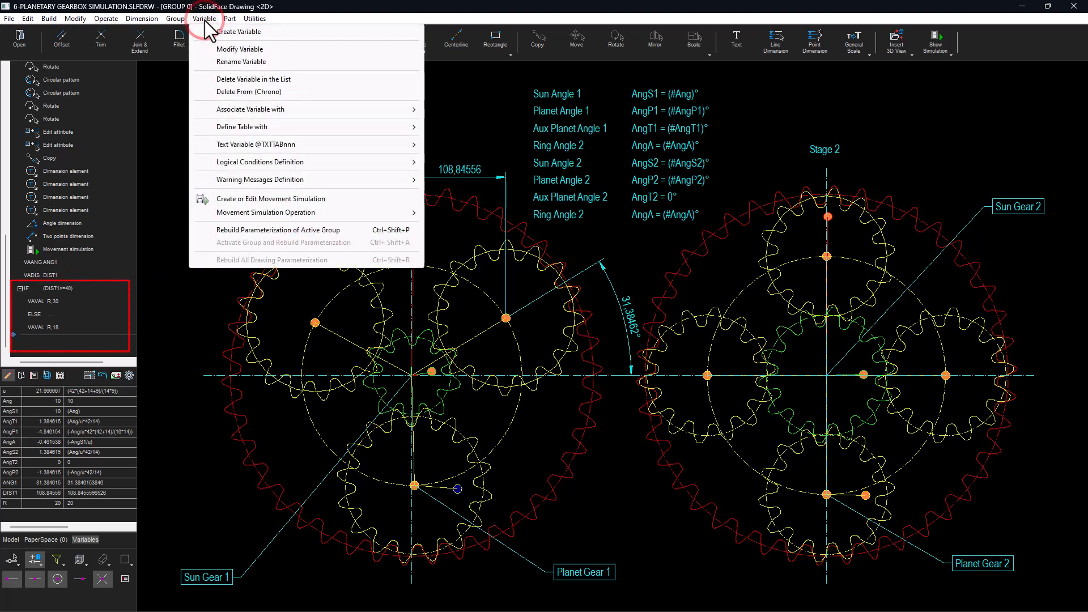
mouse_move(340, 165)
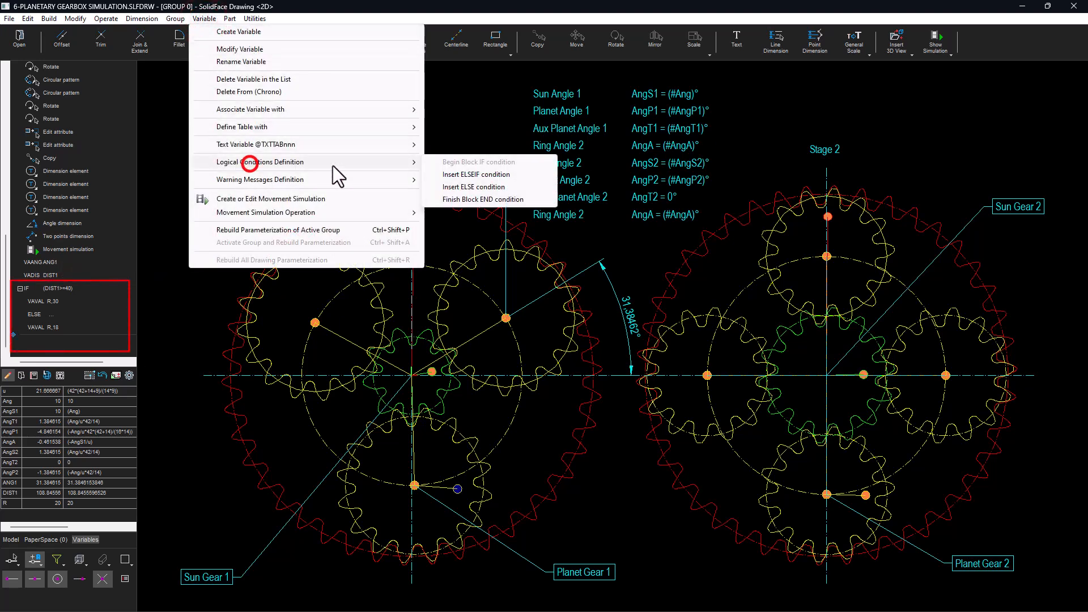
left_click(438, 200)
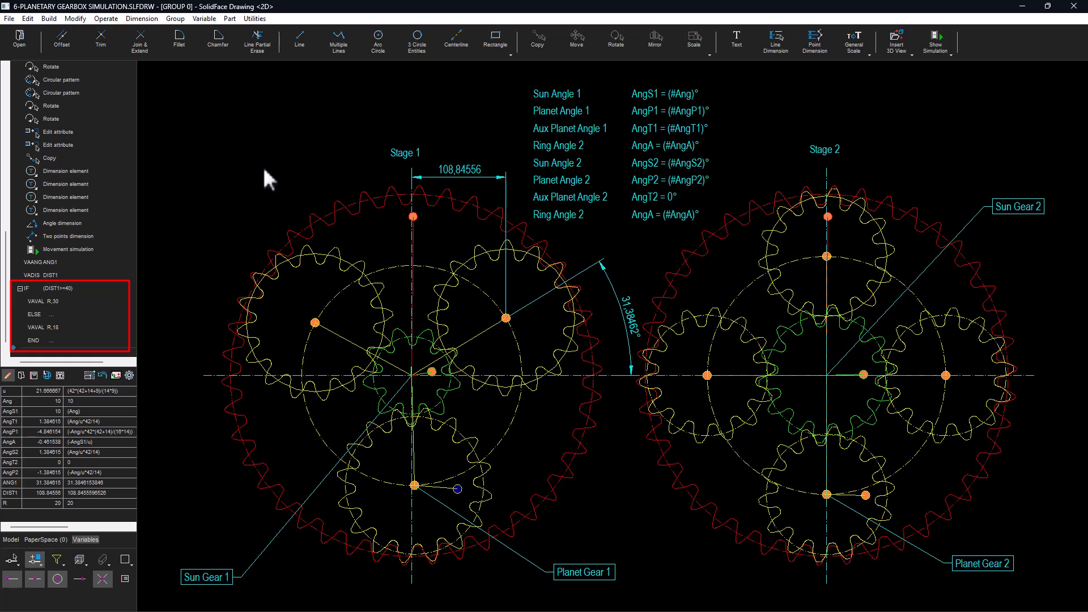
- Draw a circle with radius R in the empty area above and left of the Stage 1 gears
left_click(379, 43)
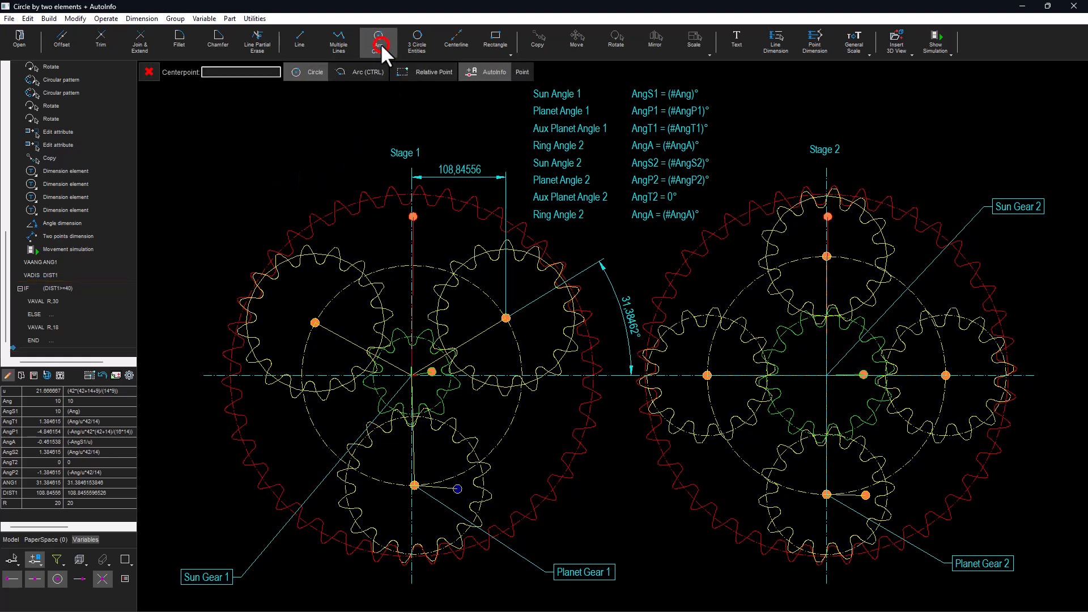
left_click(232, 151)
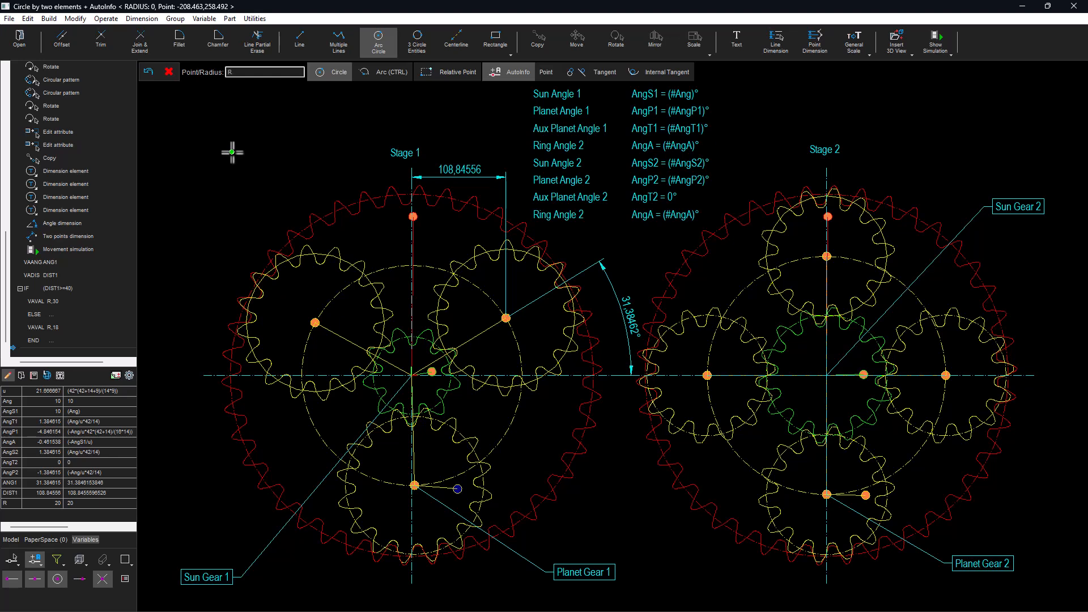
type("R")
key("Return")
- Add a horizontal diameter dimension above the new circle, with the variable expression (2*R) as its value
left_click(232, 152)
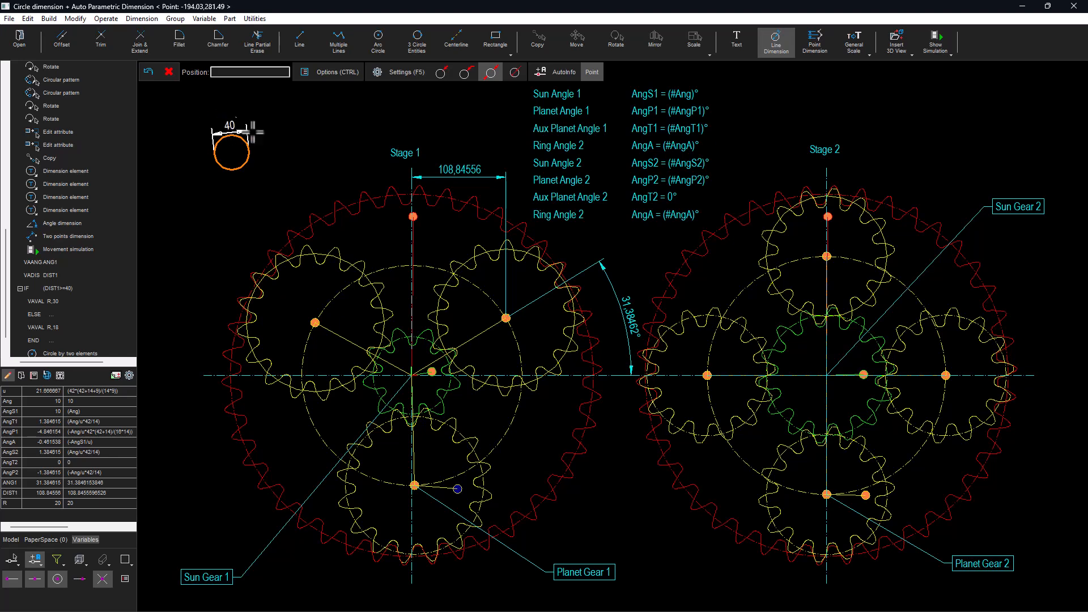
left_click(405, 69)
left_click(521, 359)
left_click(632, 370)
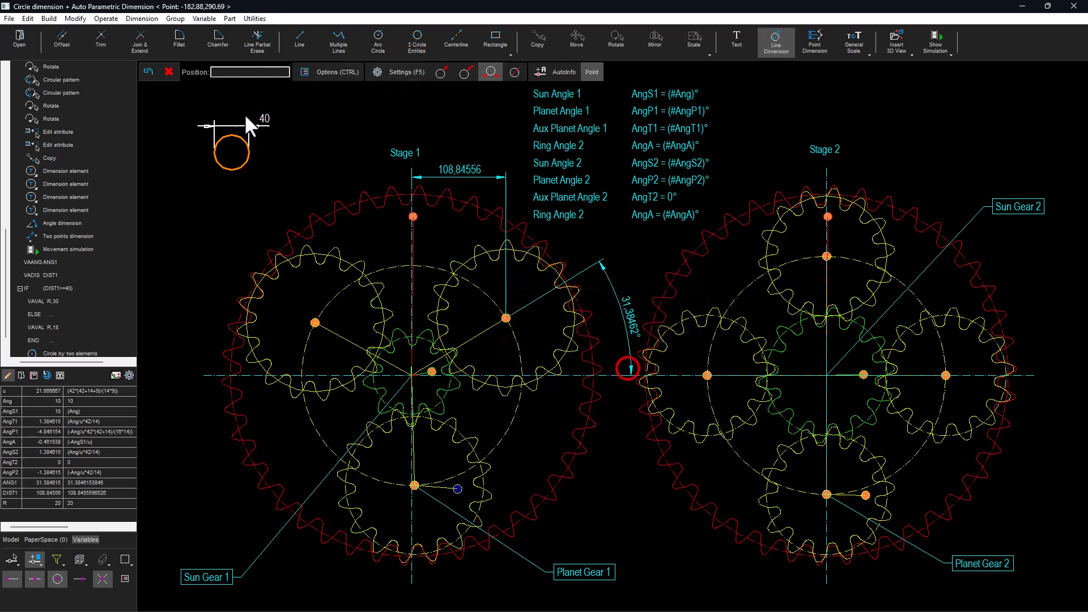
left_click(331, 85)
left_click(582, 347)
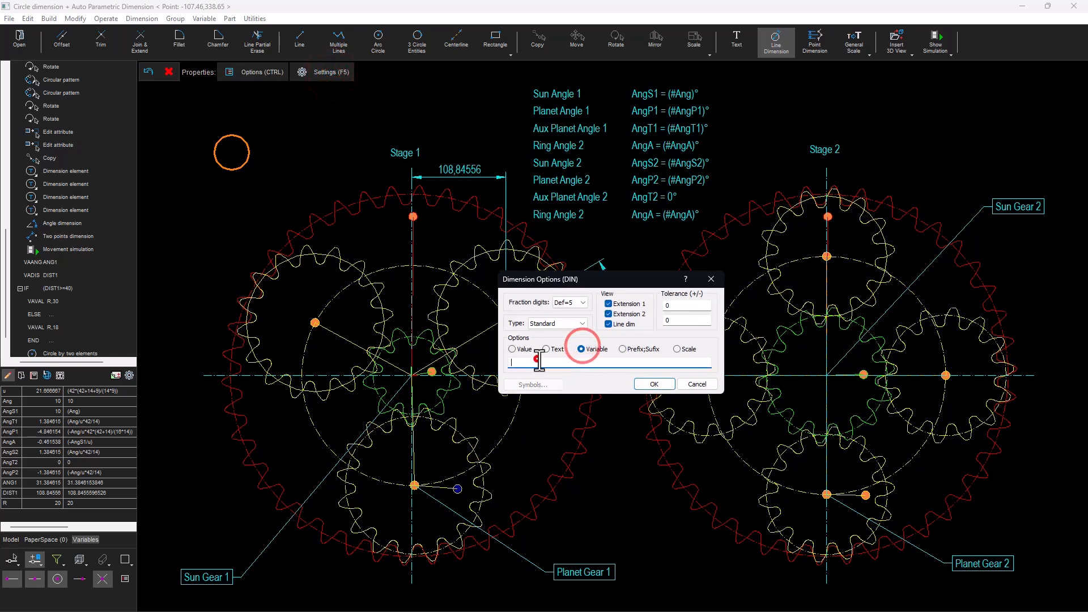
type("(2*R)")
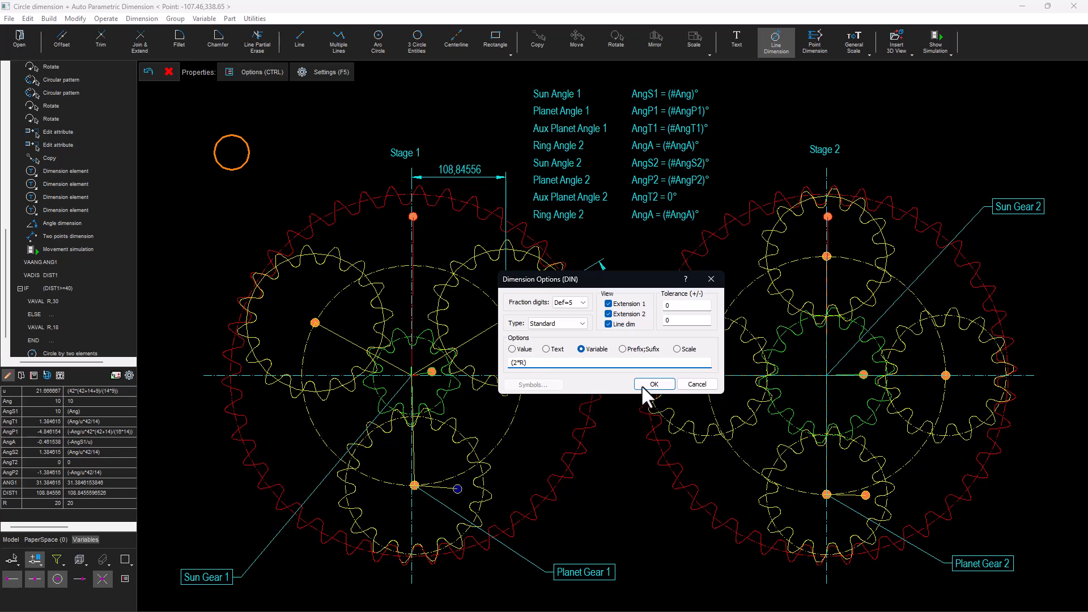
left_click(653, 385)
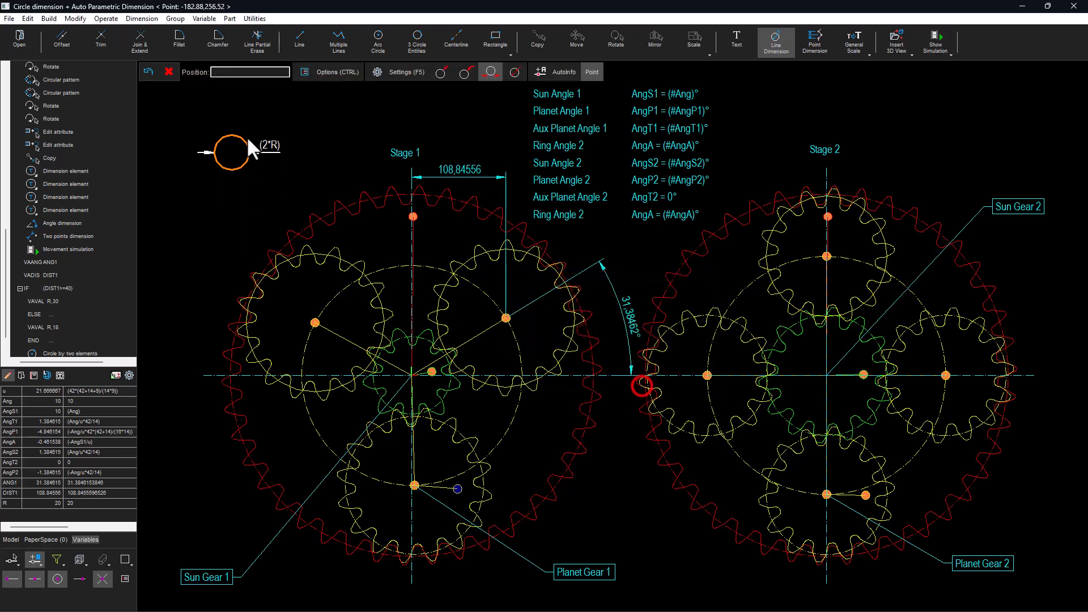
left_click(232, 106)
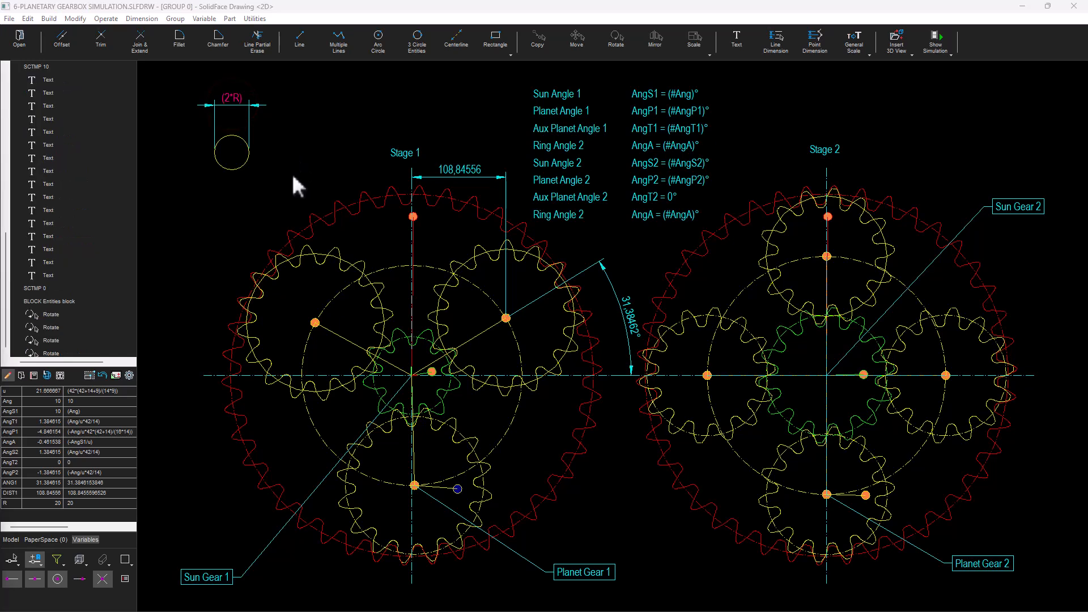
- Edit the circle's attributes to fill it with hatch pattern 0 at a distance of 3
left_click(243, 168)
right_click(248, 169)
left_click(294, 248)
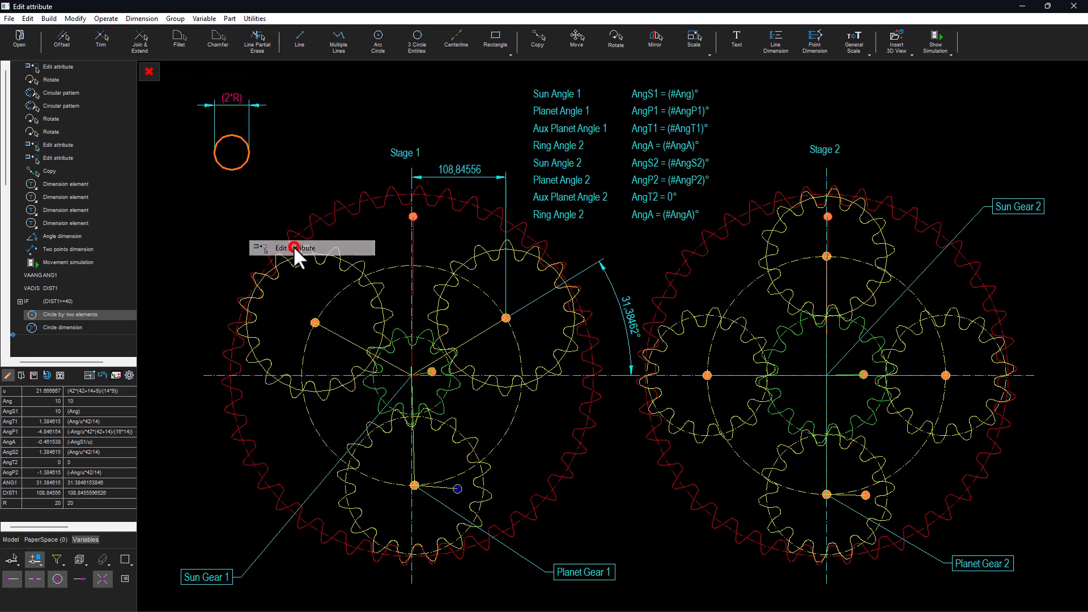
left_click(644, 339)
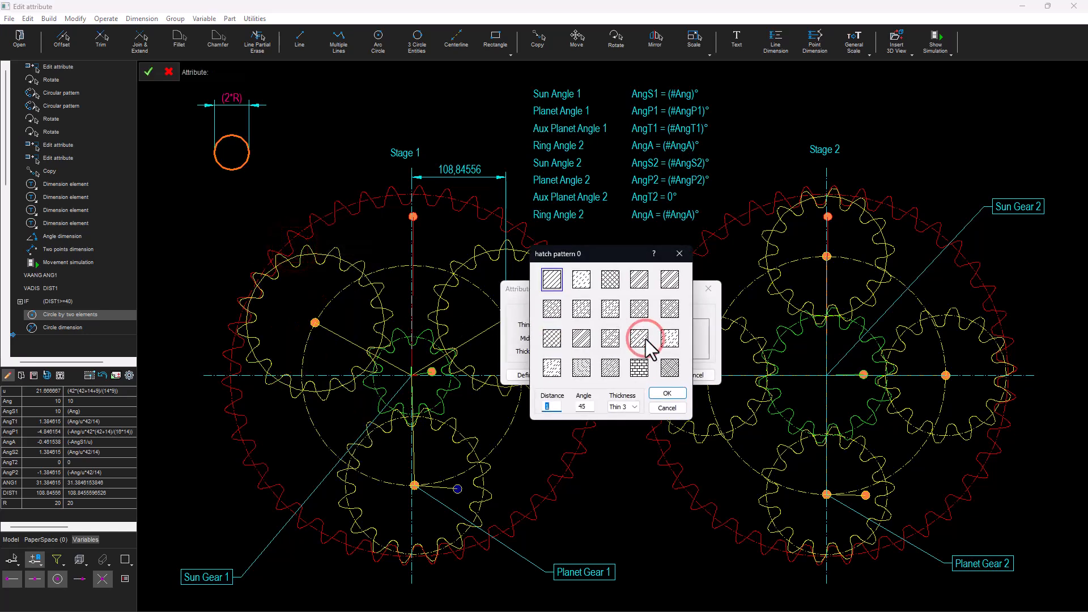
left_click_drag(557, 406, 495, 399)
type("3")
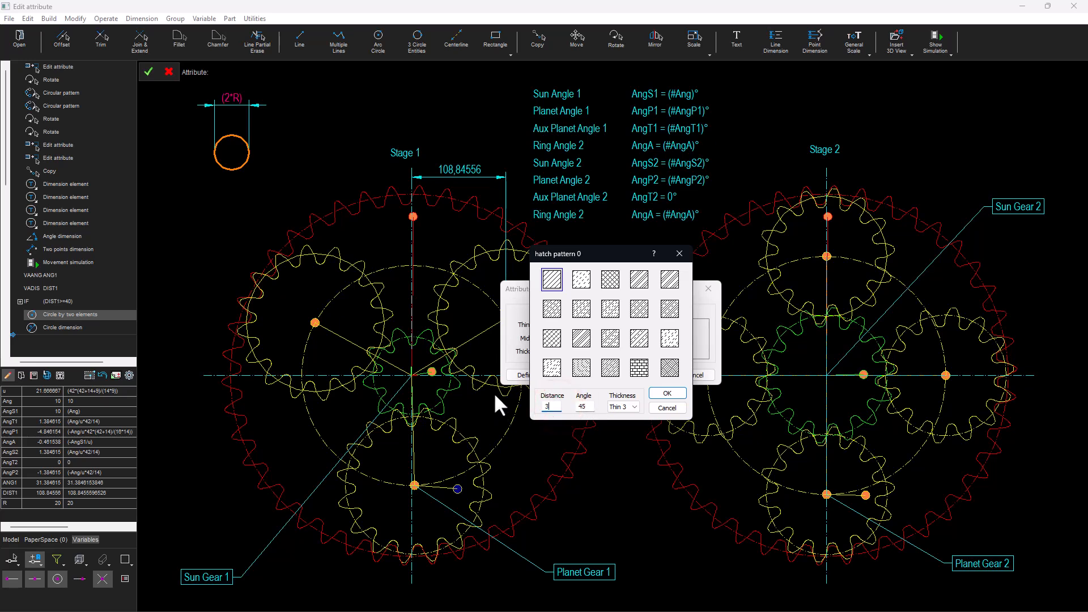
left_click(667, 393)
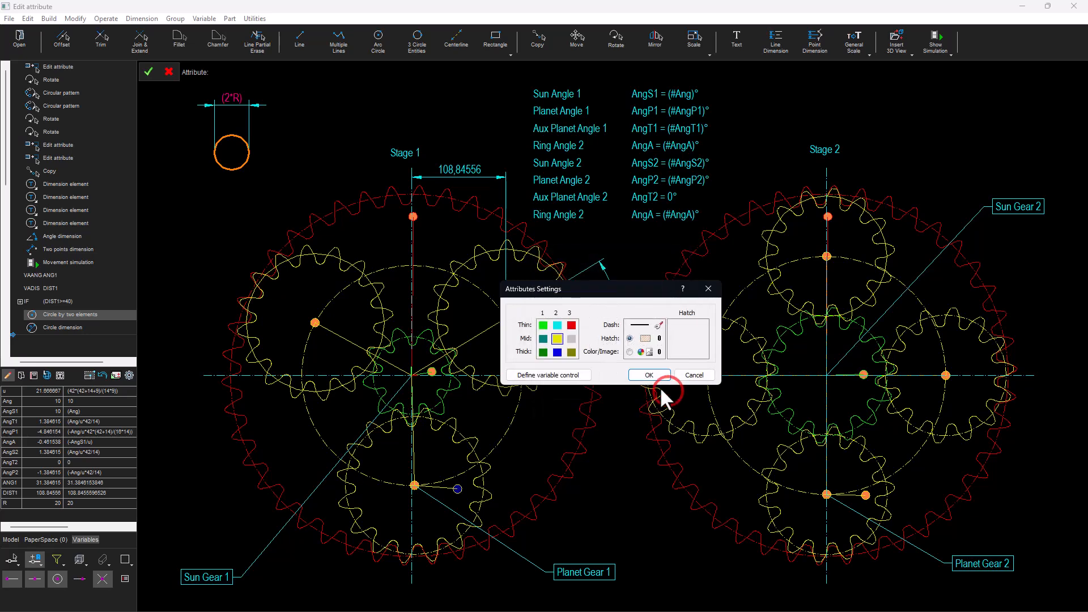
left_click(661, 377)
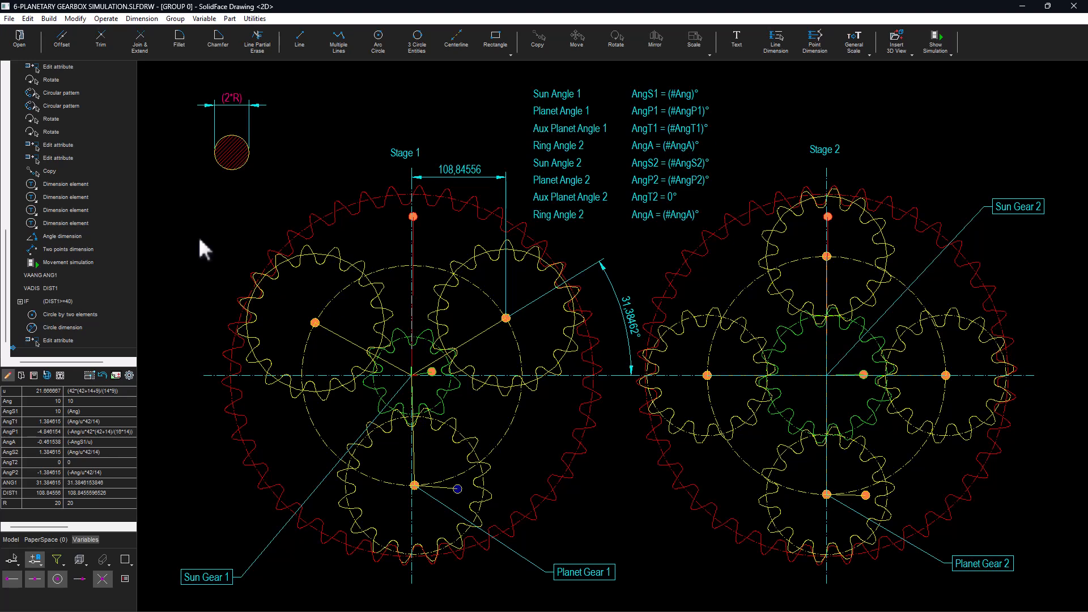
- Move the saved movement simulation to the end of the feature history, run it, and abort the run
scroll(83, 284, "down", 1)
left_click(81, 247)
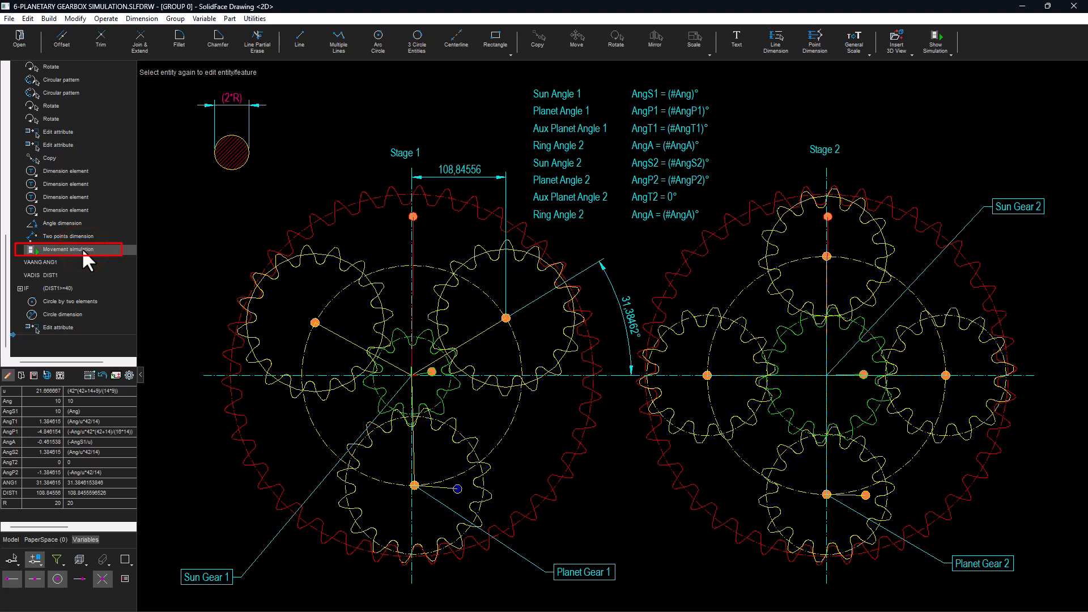
left_click(932, 41)
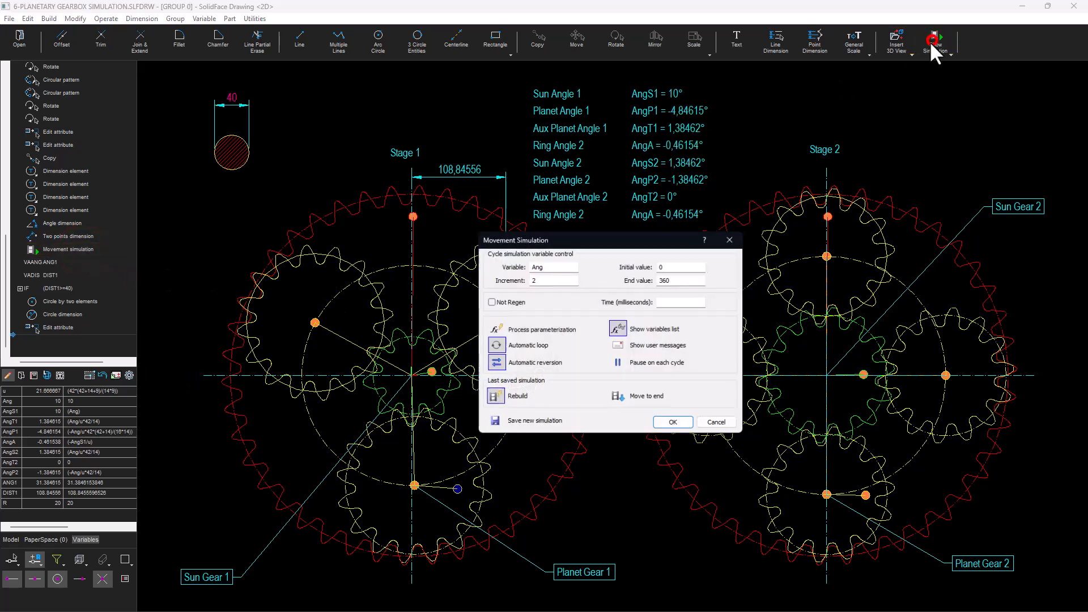
left_click(616, 393)
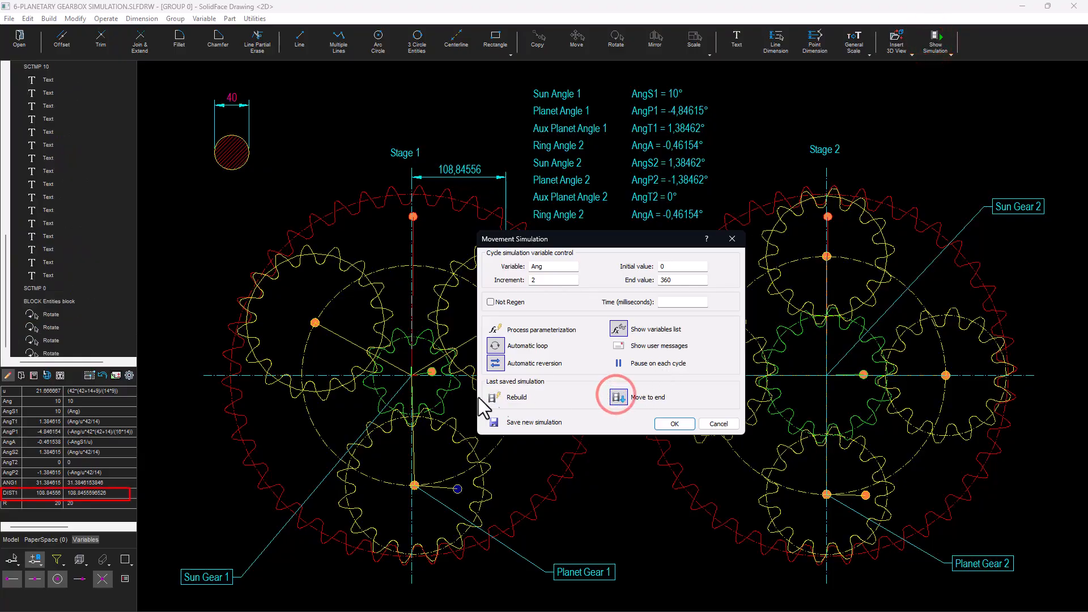
left_click(672, 423)
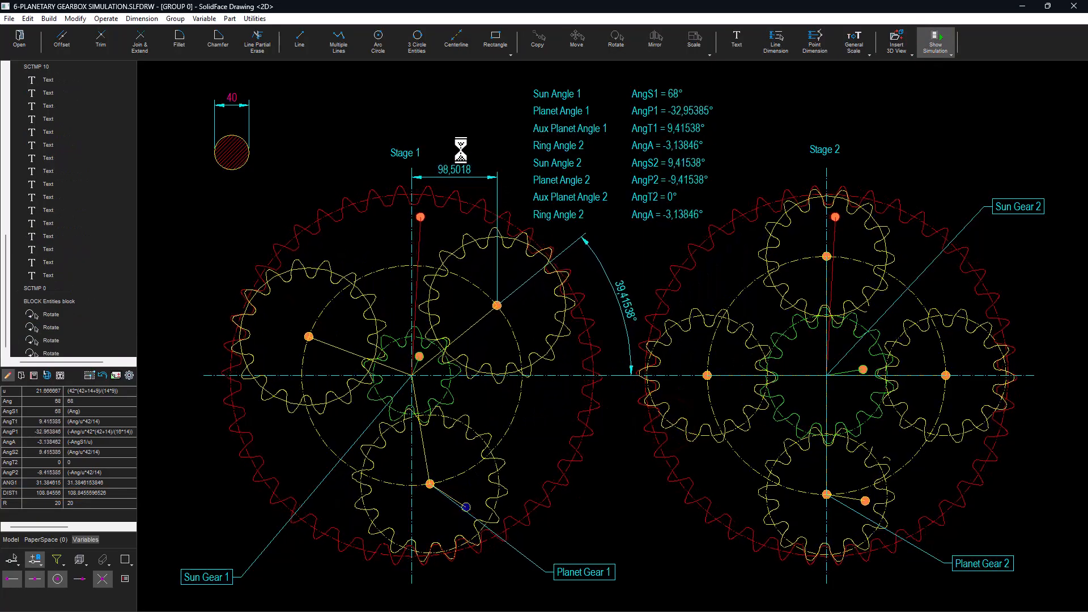
key("Escape")
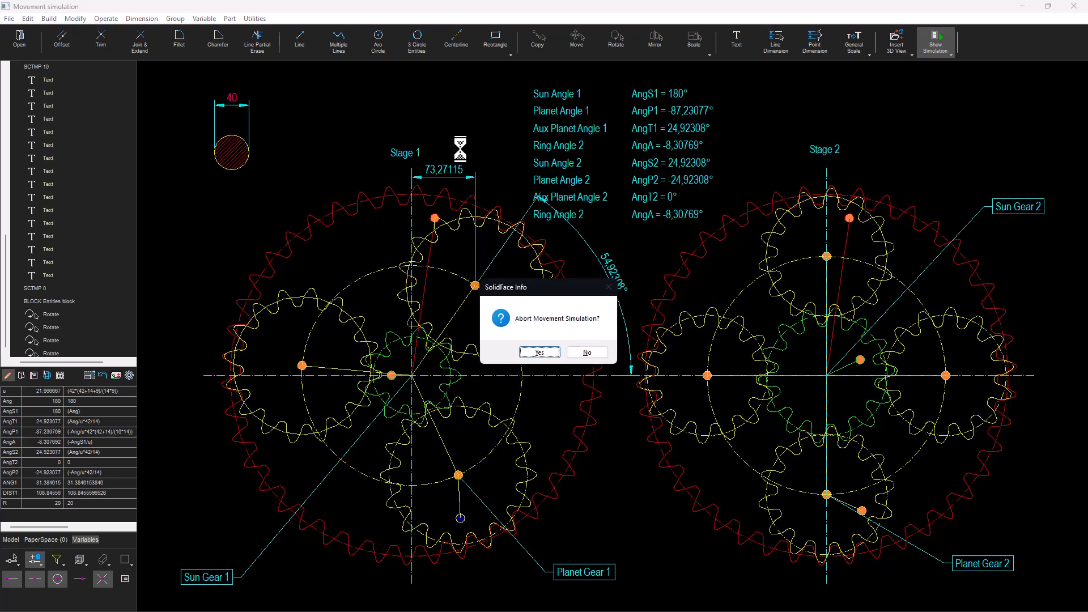
left_click(543, 351)
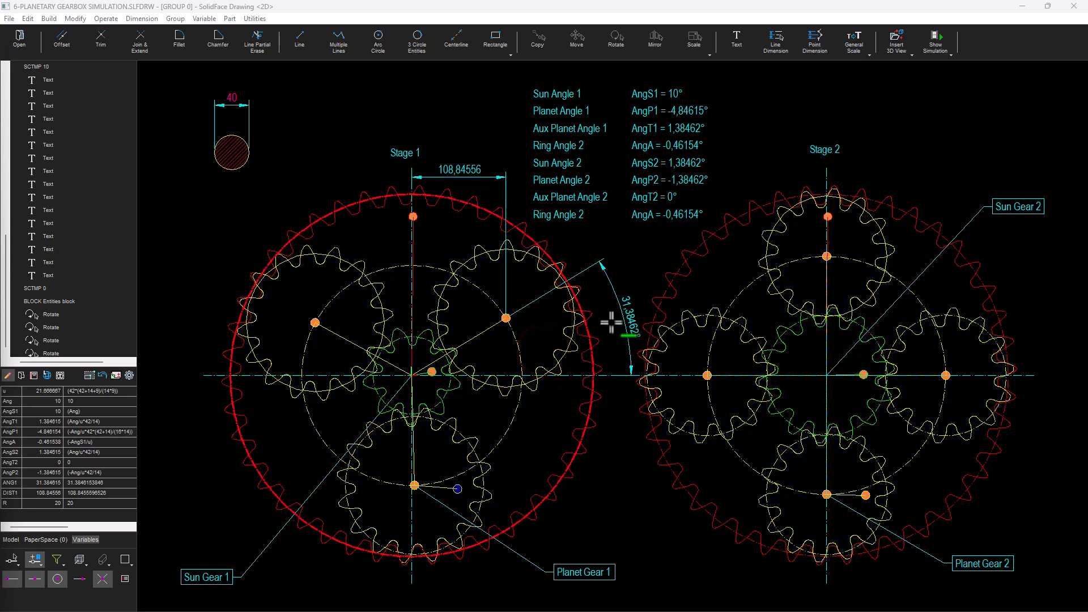
- Run the movement simulation with Process parameterization enabled to check how the circle's radius responds, then abort it
left_click(931, 51)
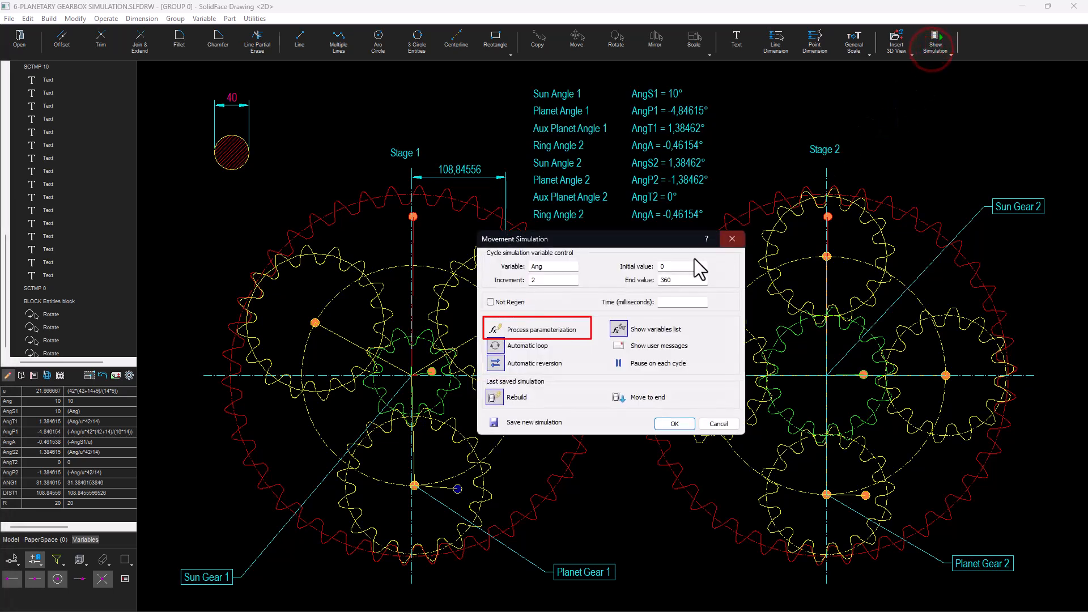
left_click(494, 329)
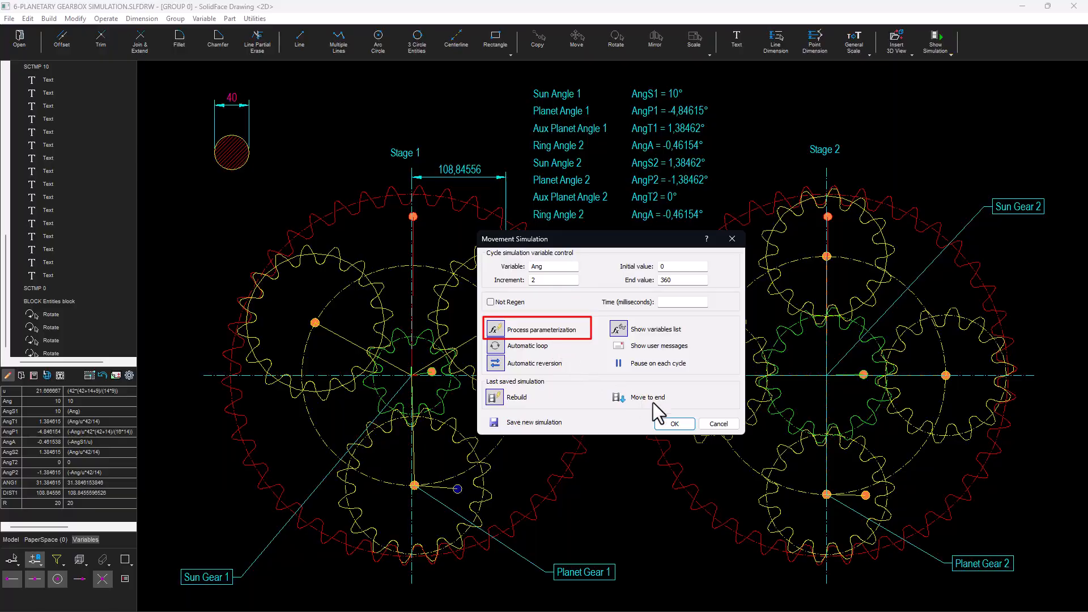
left_click(683, 423)
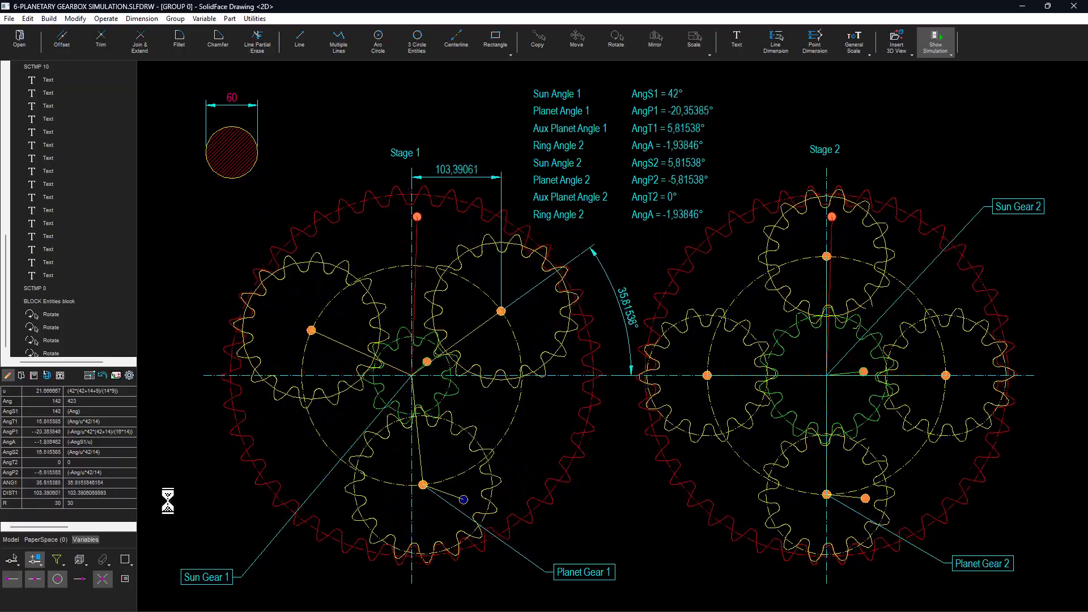
key("Escape")
left_click(539, 352)
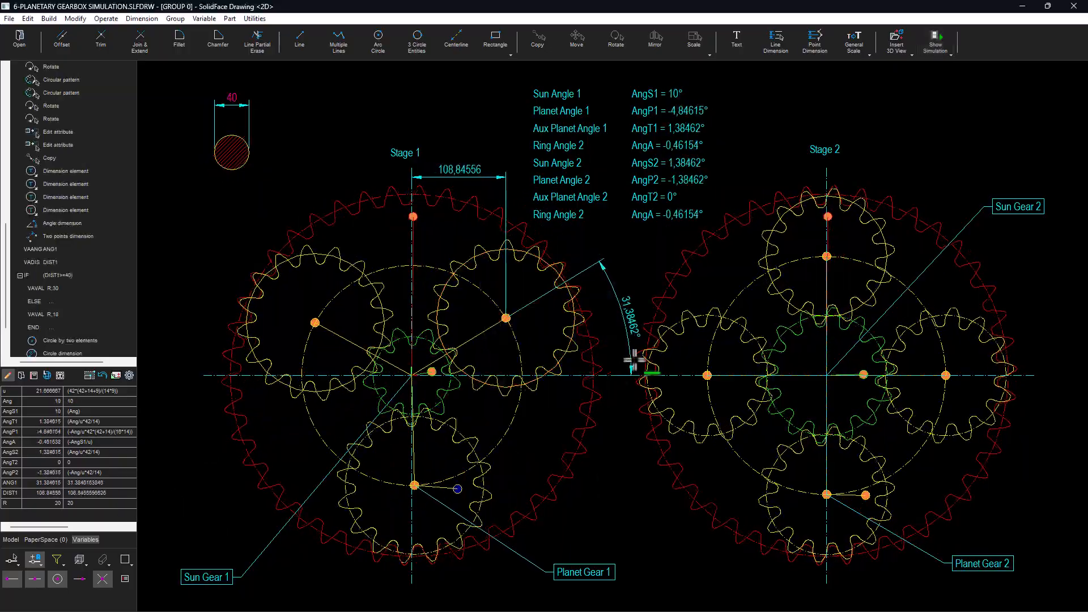
- Place the text "Radius = (#R)" below the hatched circle and switch the drawing to display variable names instead of values
left_click(746, 45)
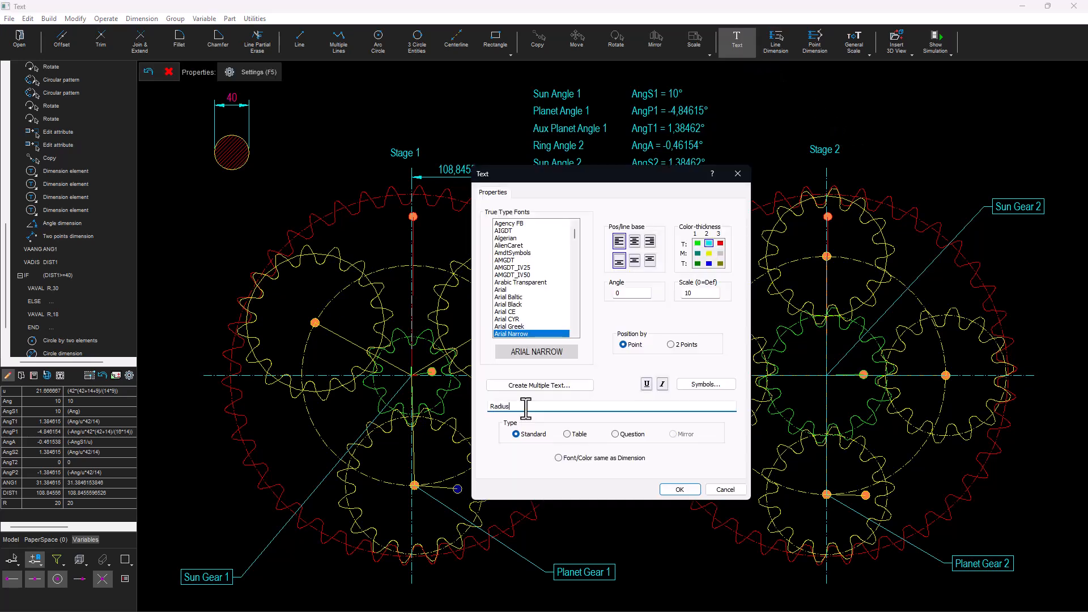
type("adius = (#R")
left_click(680, 489)
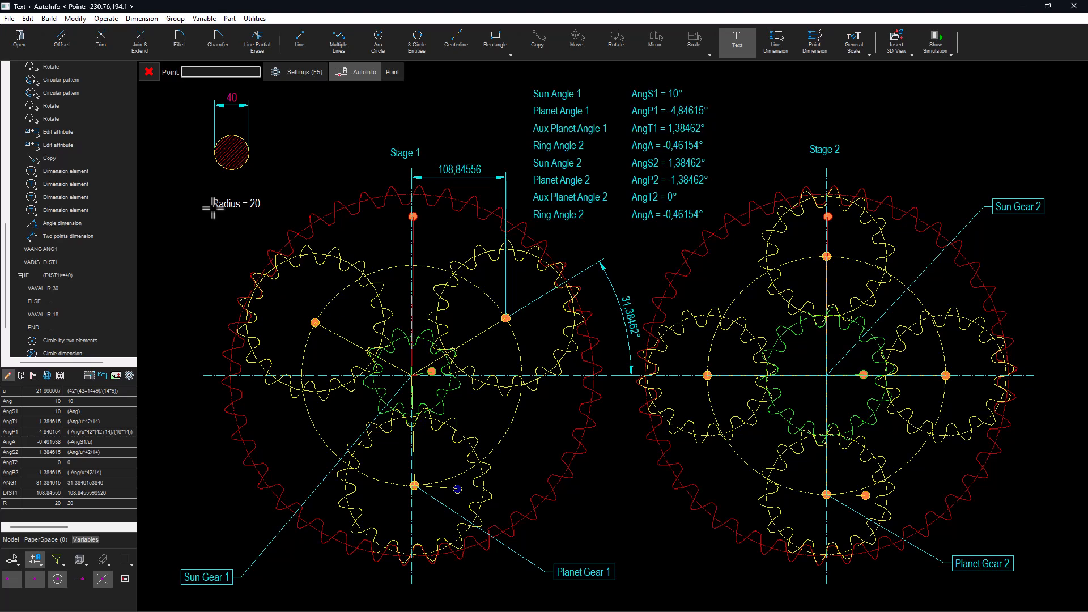
left_click(213, 207)
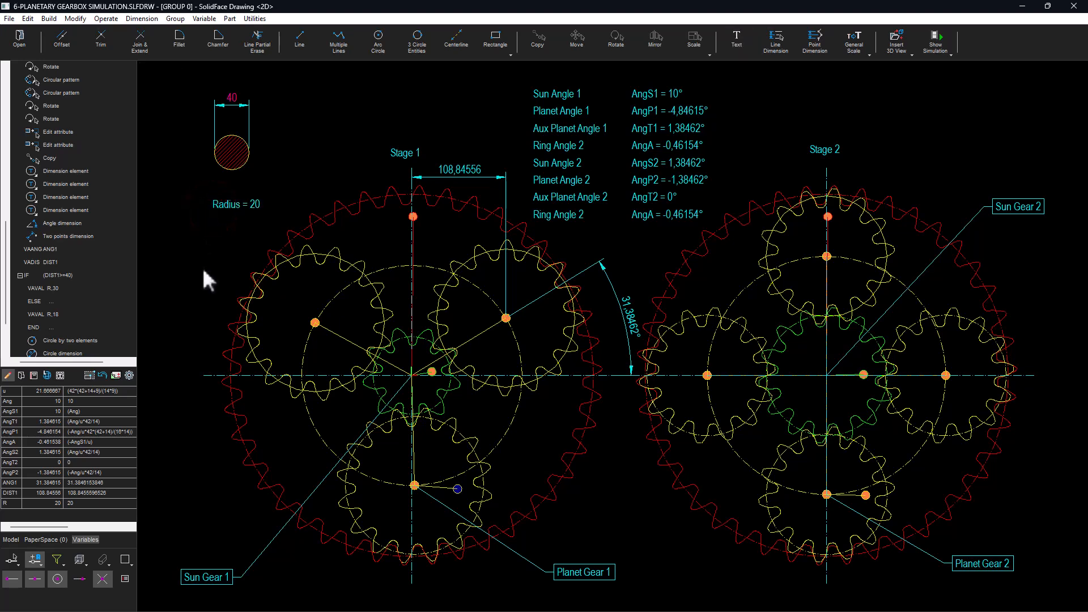
left_click(129, 376)
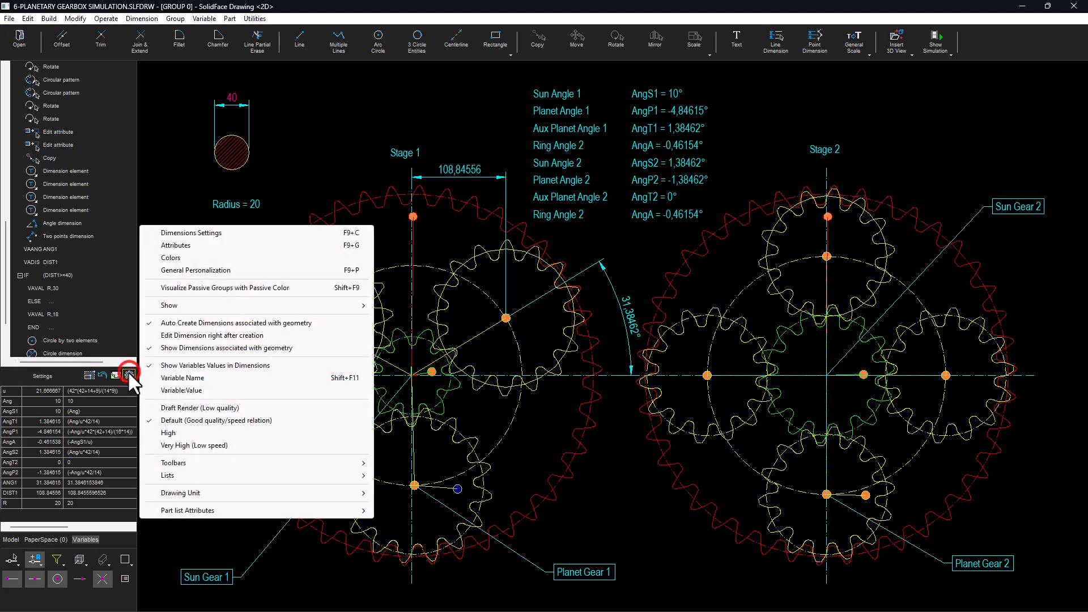
left_click(183, 377)
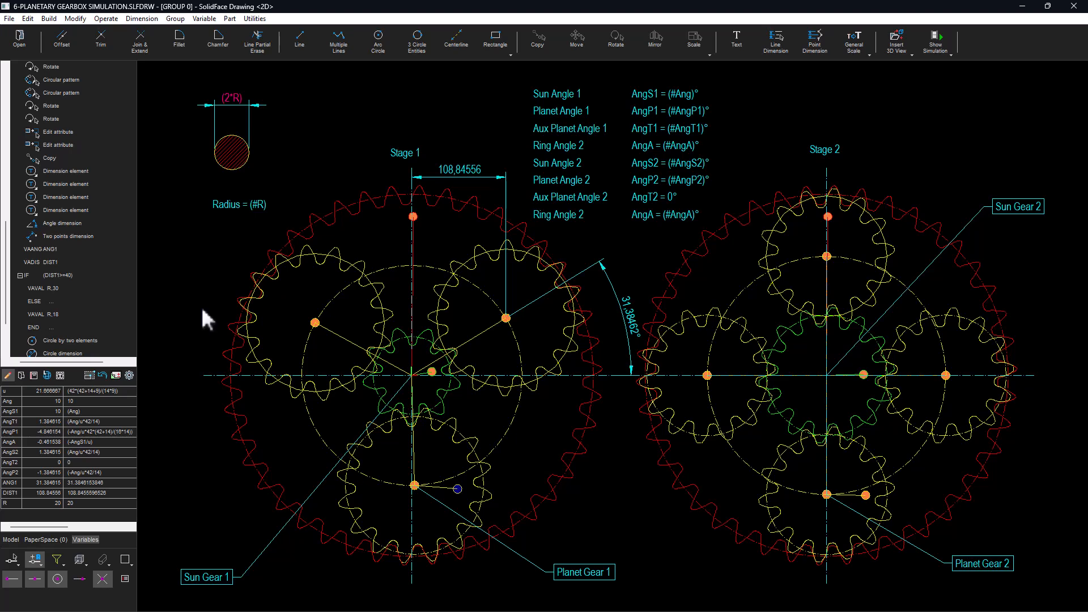
- Begin a second logical block with the IF condition (DIST1<24)
left_click(205, 18)
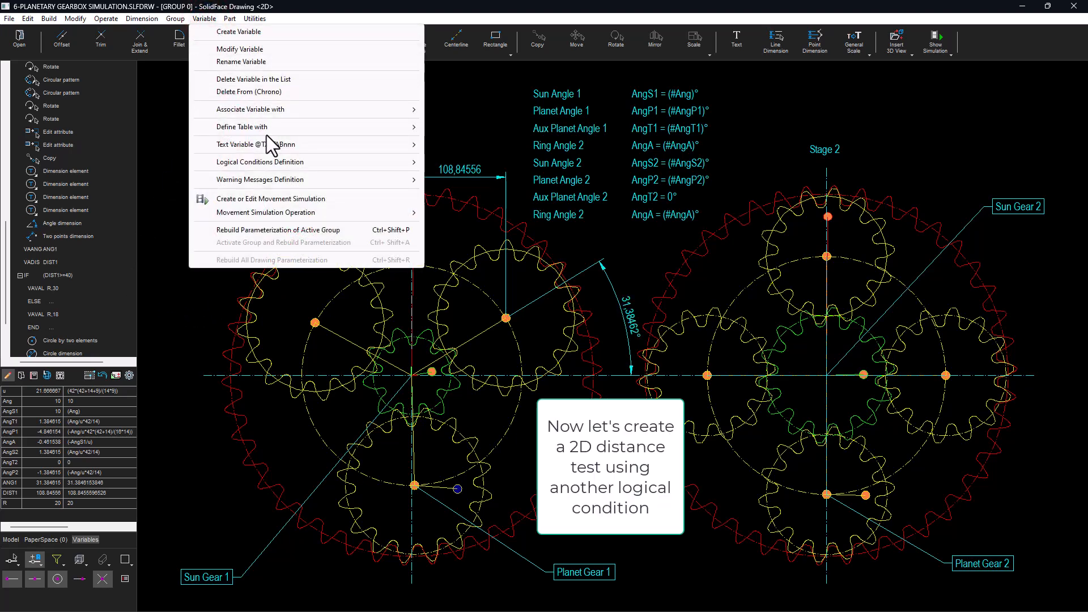
mouse_move(283, 163)
left_click(447, 162)
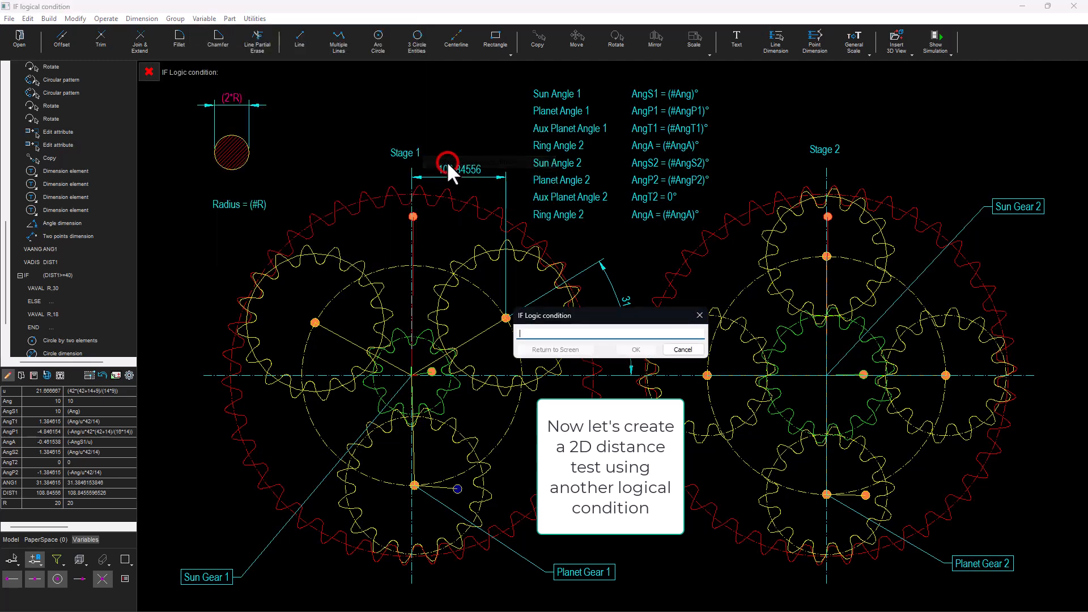
type("(DIST1<24")
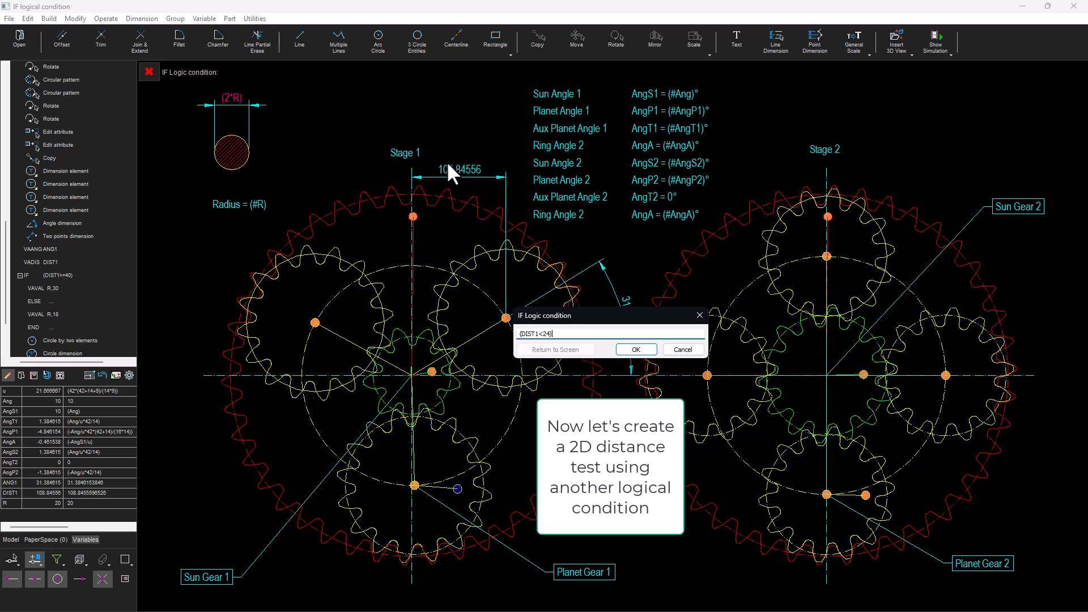
left_click(627, 349)
- Add a simple warning message reading "*** DIST1 is less than 24 ***" inside the IF block
left_click(208, 19)
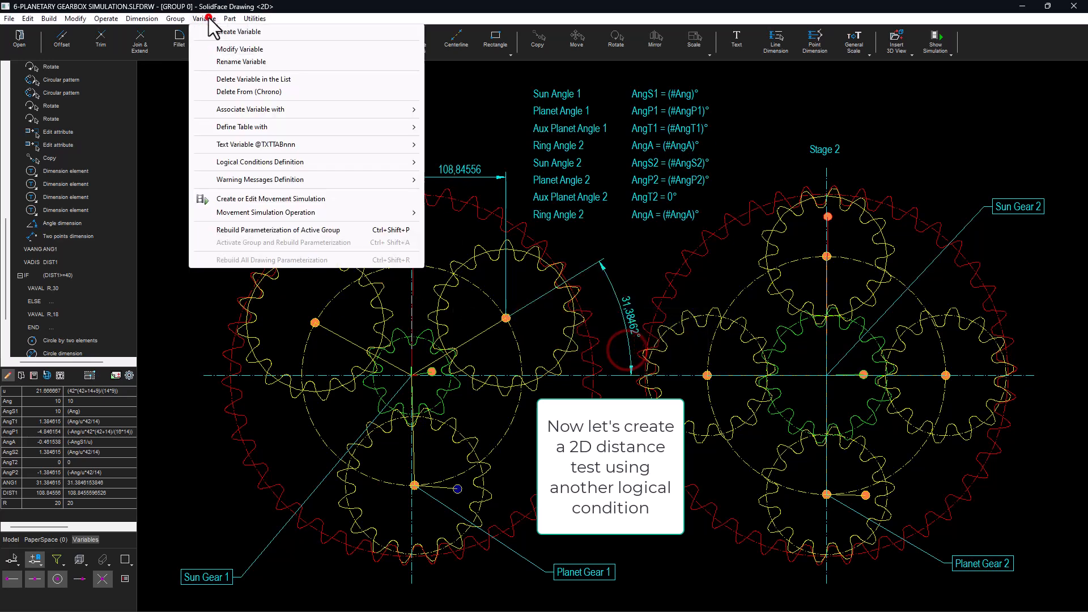
left_click(249, 179)
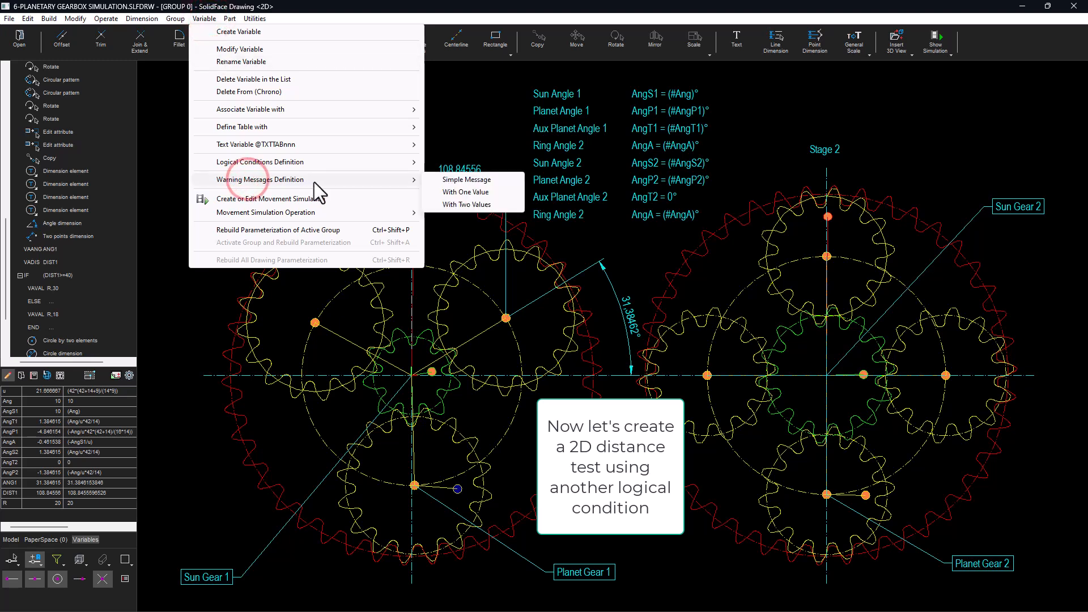
left_click(454, 179)
type("*** DIST1 is less than 24 ***")
left_click(629, 350)
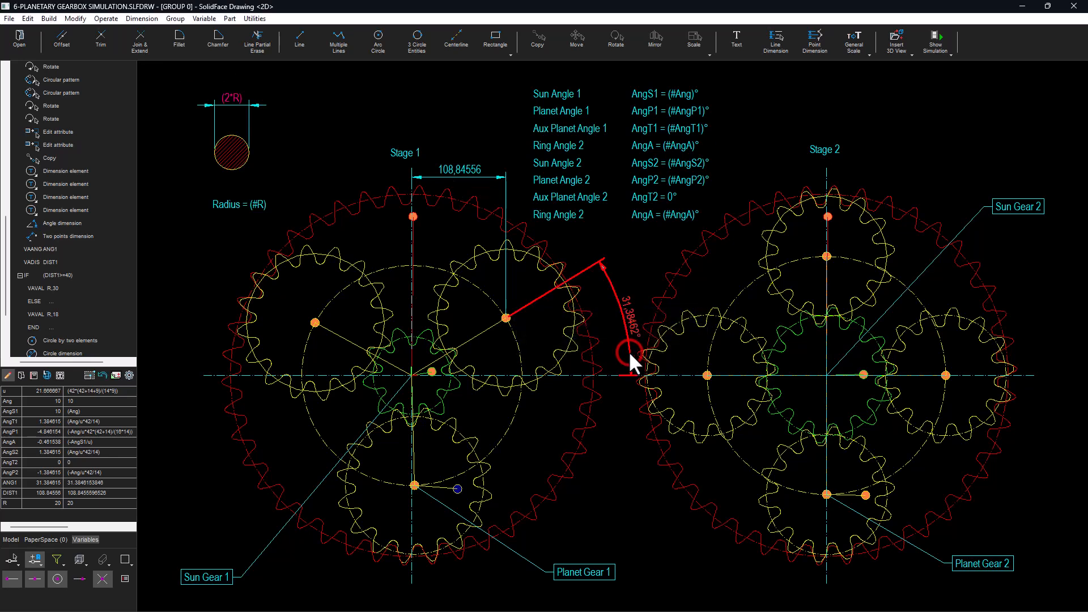
- Close the (DIST1<24) block with an END condition and check its entries in the feature history
left_click(204, 18)
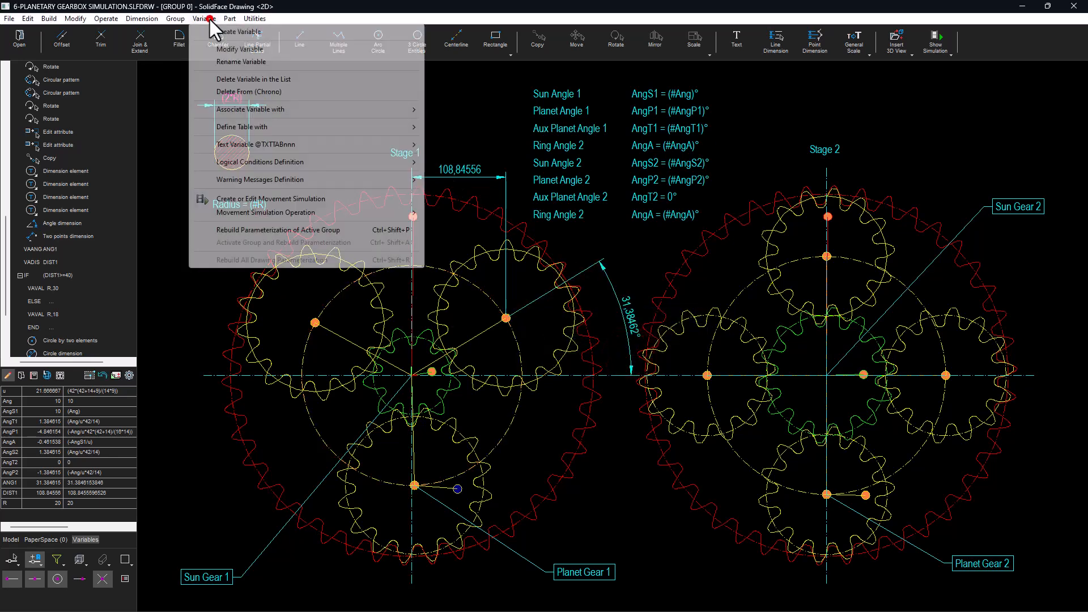
left_click(267, 160)
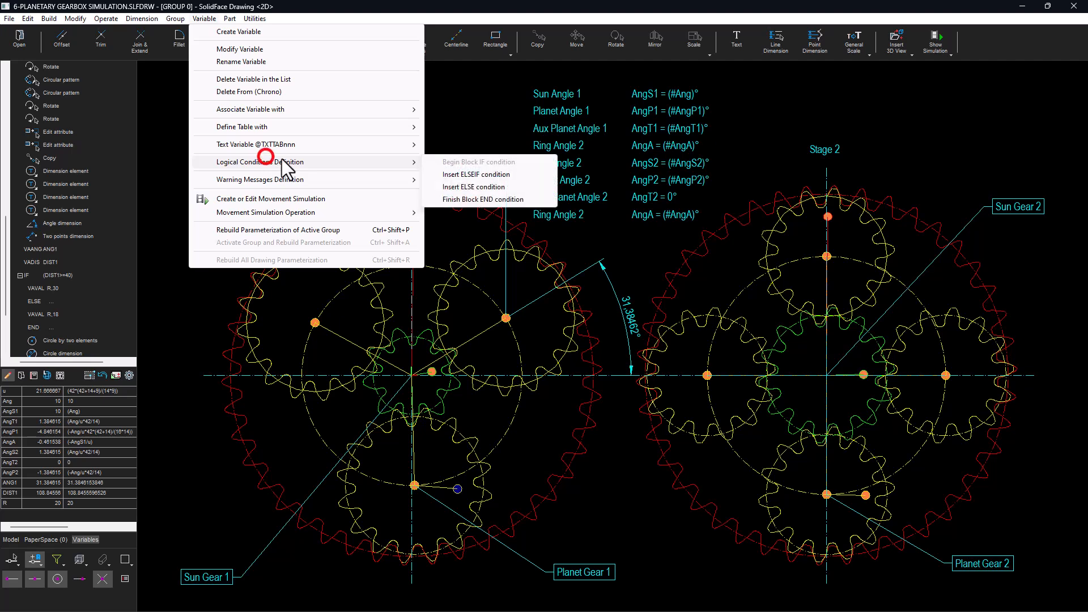
left_click(478, 199)
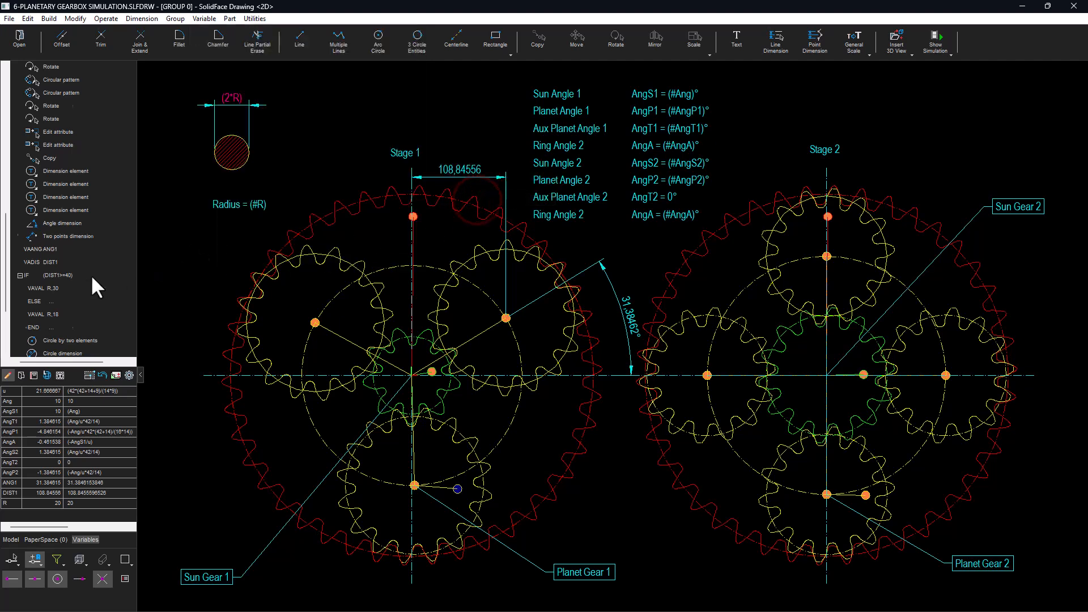
scroll(90, 276, "down", 3)
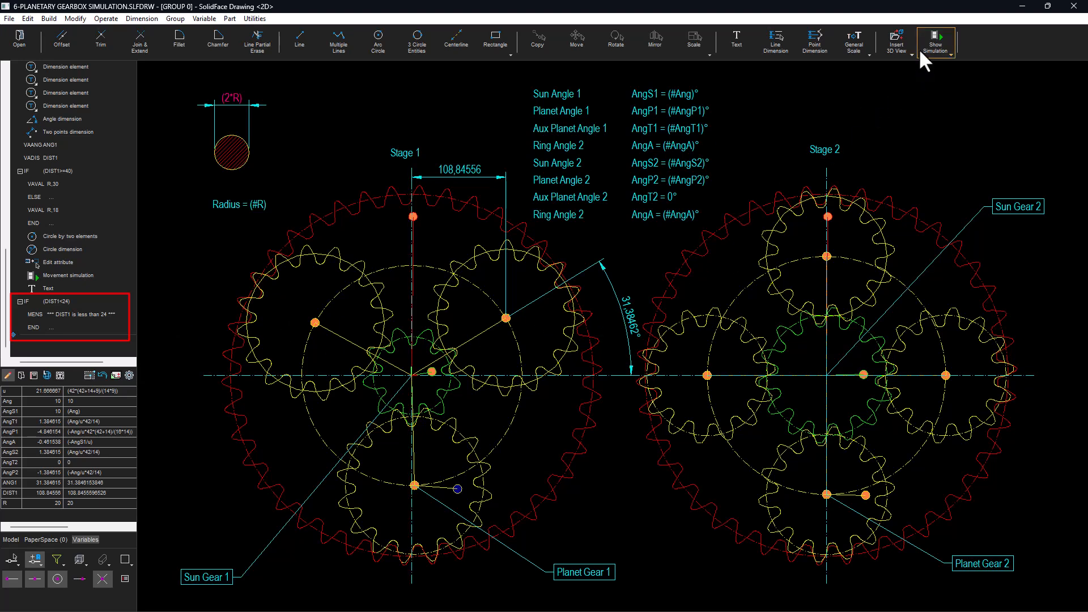
- Run the simulation moved to the end with Process parameterization and Show user messages enabled, acknowledge the distance warnings, and abort it
left_click(932, 40)
left_click(931, 40)
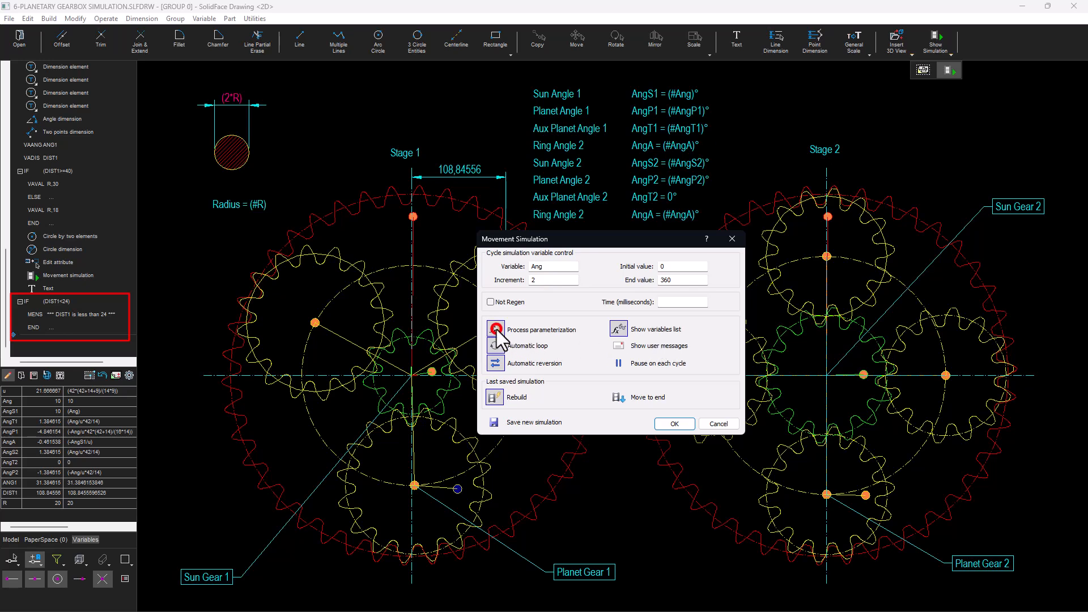
left_click(621, 345)
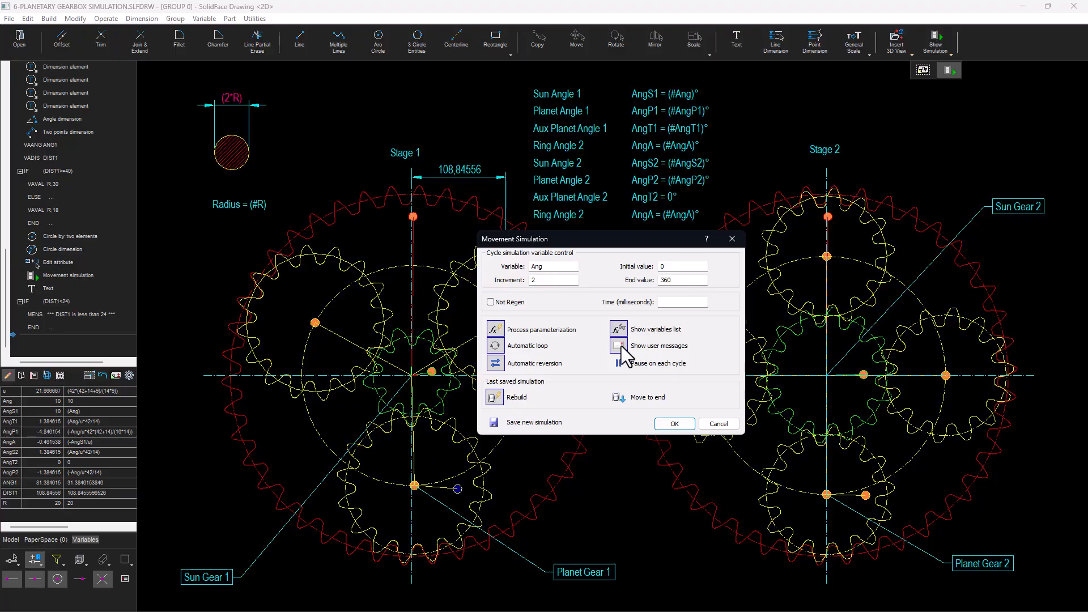
left_click(618, 398)
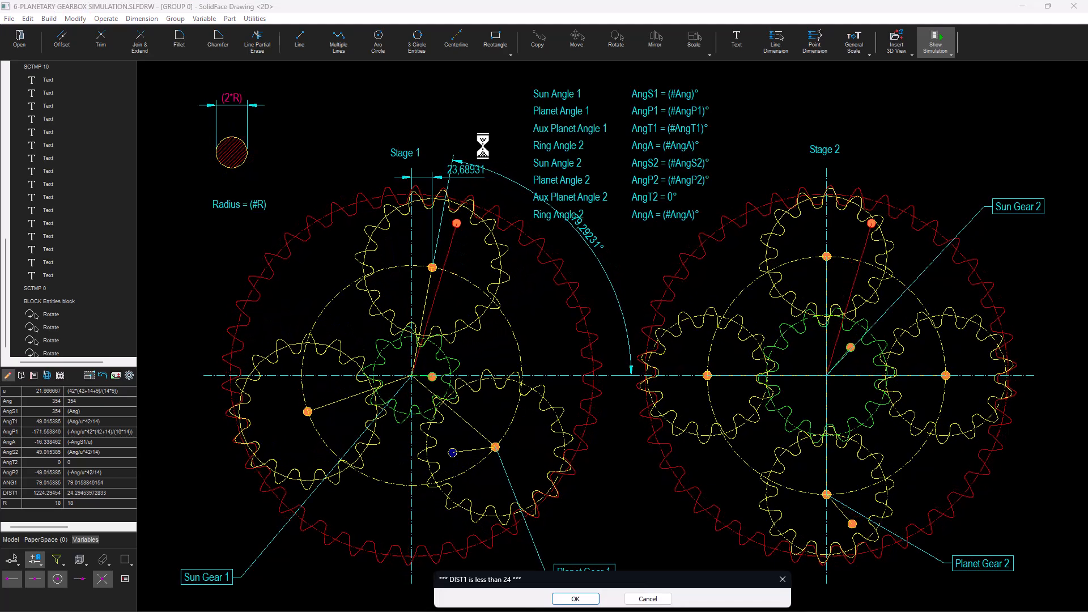
left_click(567, 599)
left_click(581, 599)
left_click(586, 599)
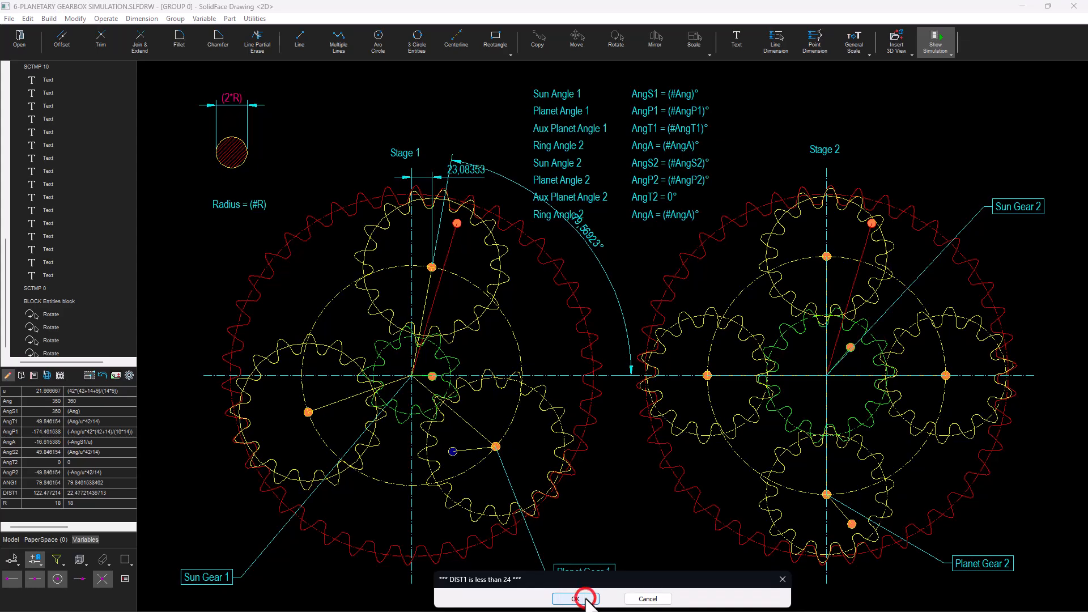
left_click(586, 598)
left_click(586, 599)
key("Escape")
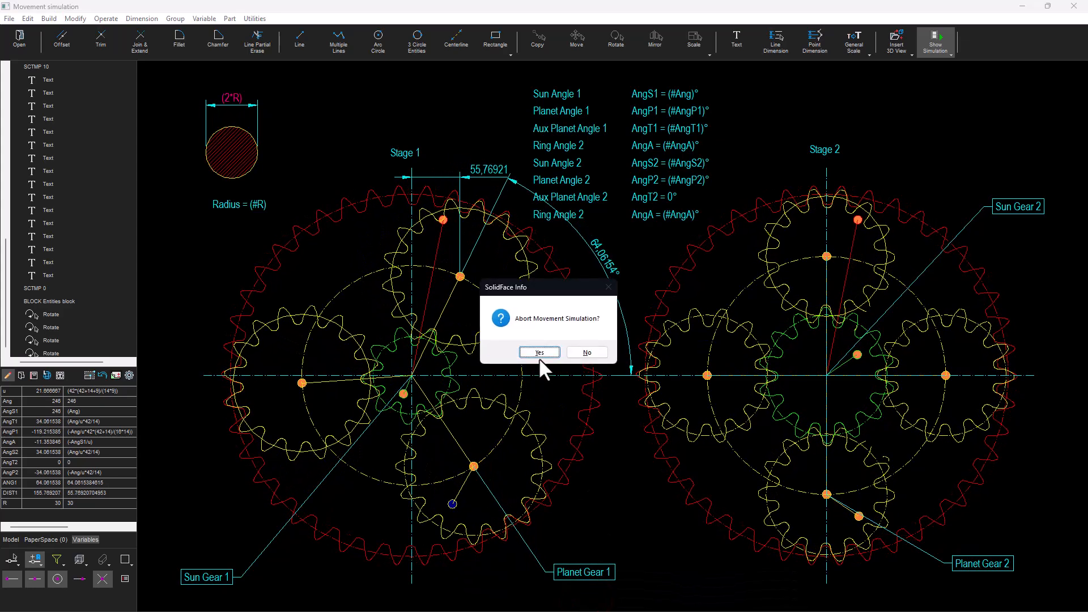
left_click(539, 353)
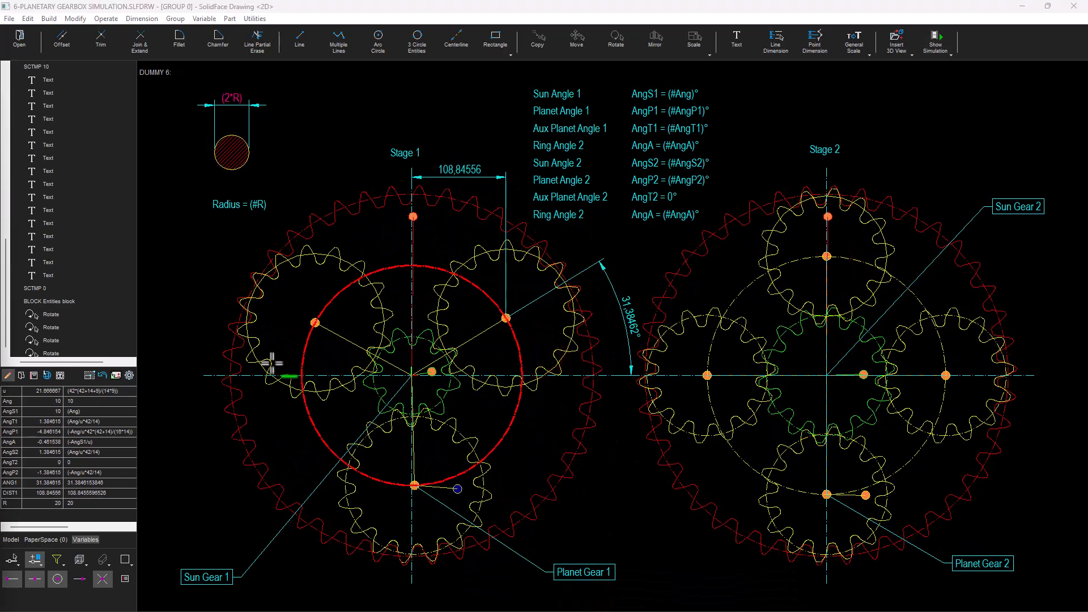
- Edit the saved movement simulation to enable Process parameterization and Show user messages
scroll(105, 315, "up", 5)
scroll(103, 314, "down", 5)
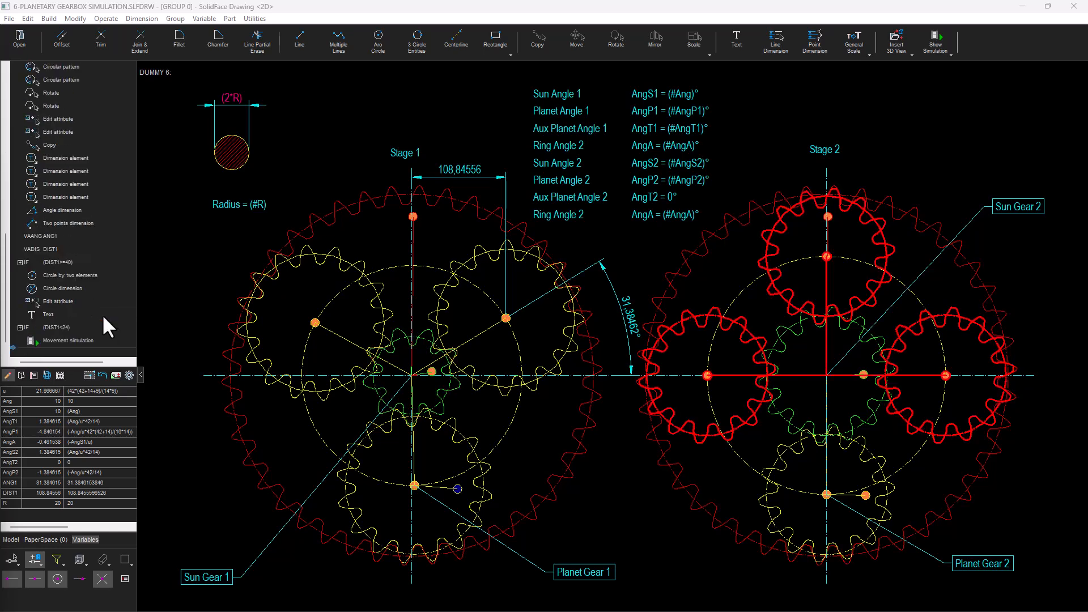
double_click(81, 340)
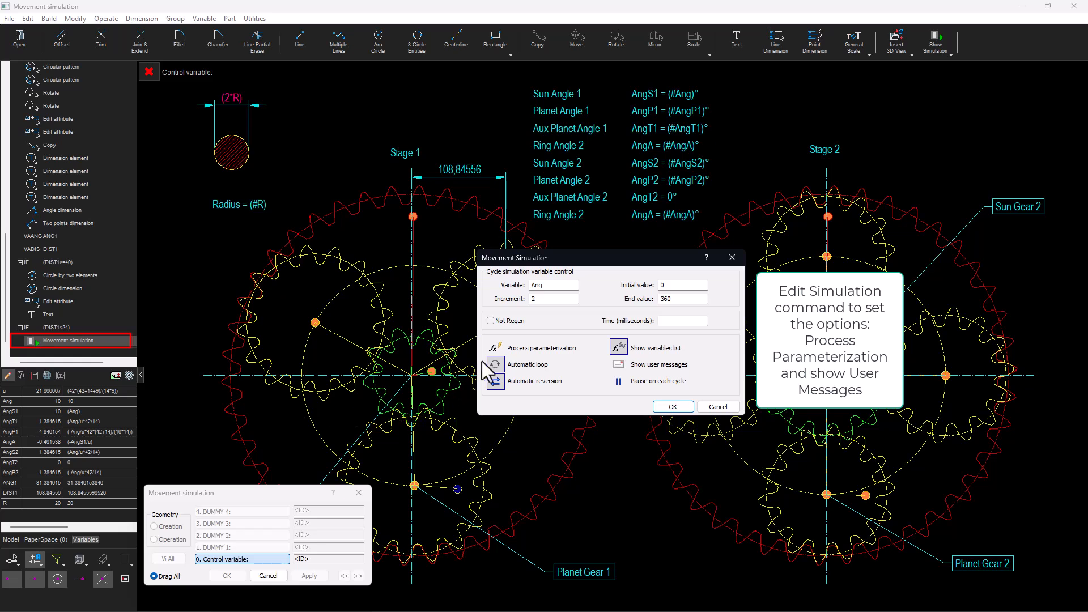
left_click(494, 348)
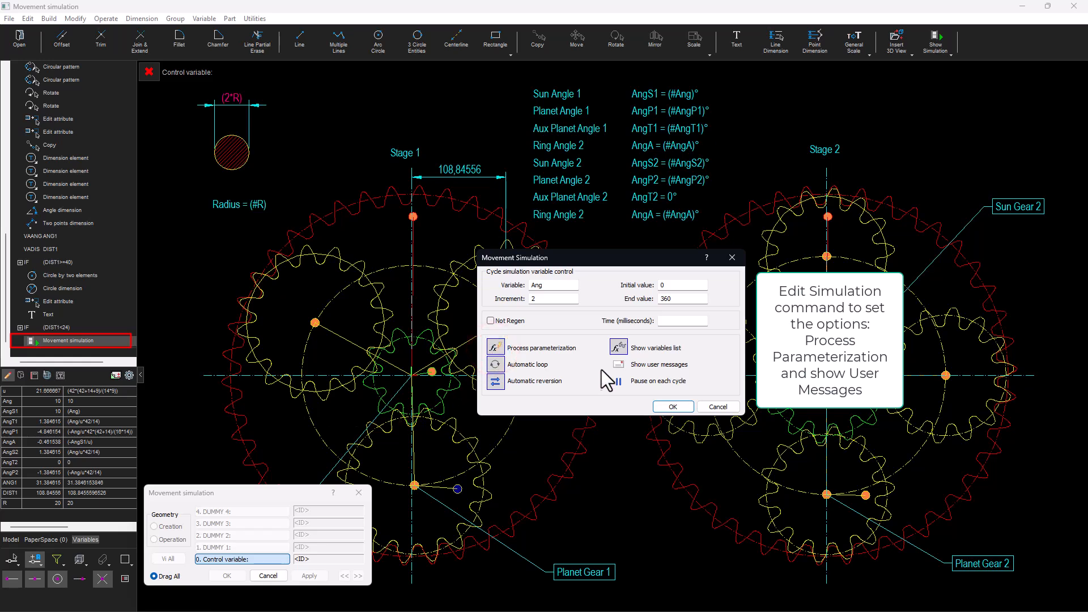
left_click(673, 406)
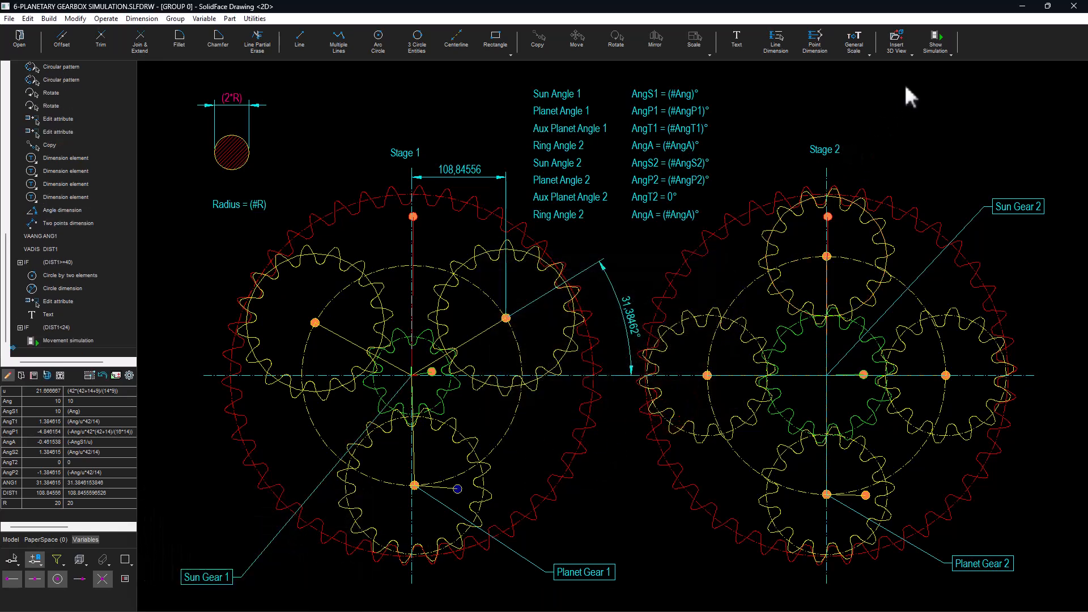
- Run the edited movement simulation with its saved options to check the conditions, then abort it
left_click(934, 43)
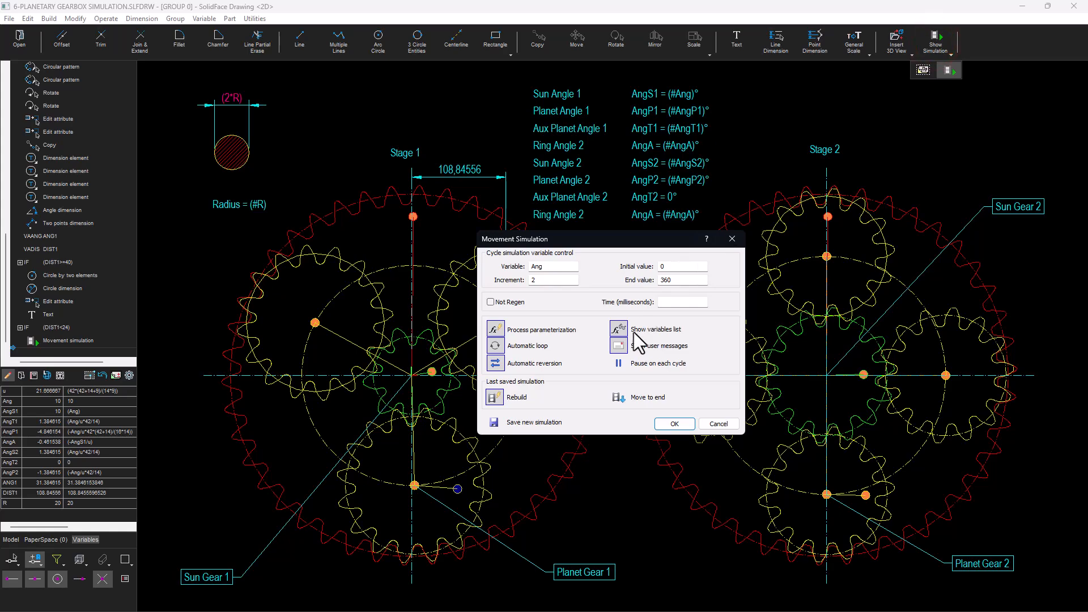
left_click(680, 424)
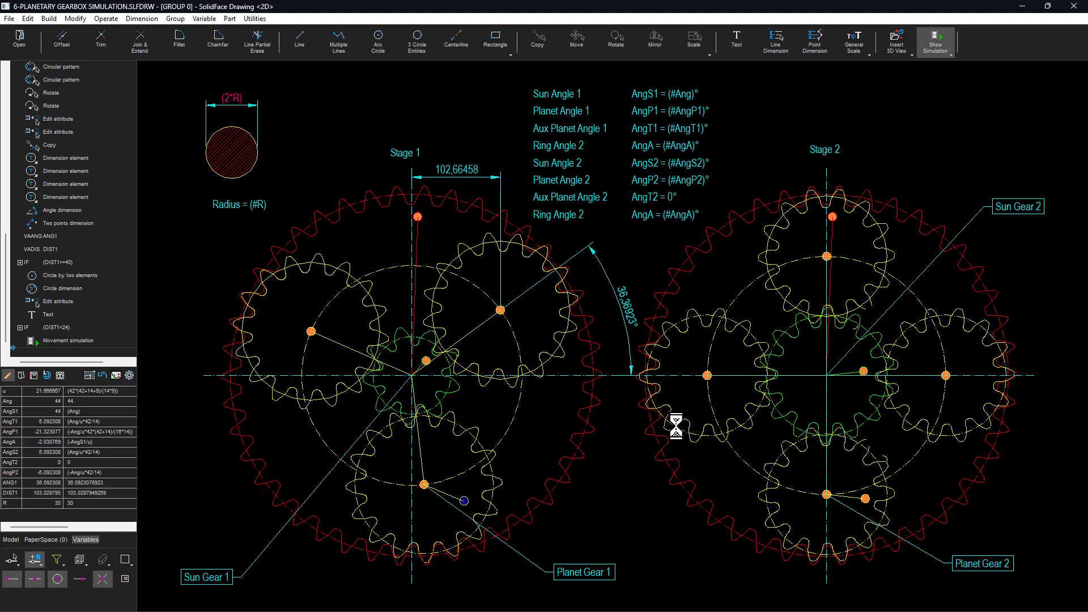
key("Escape")
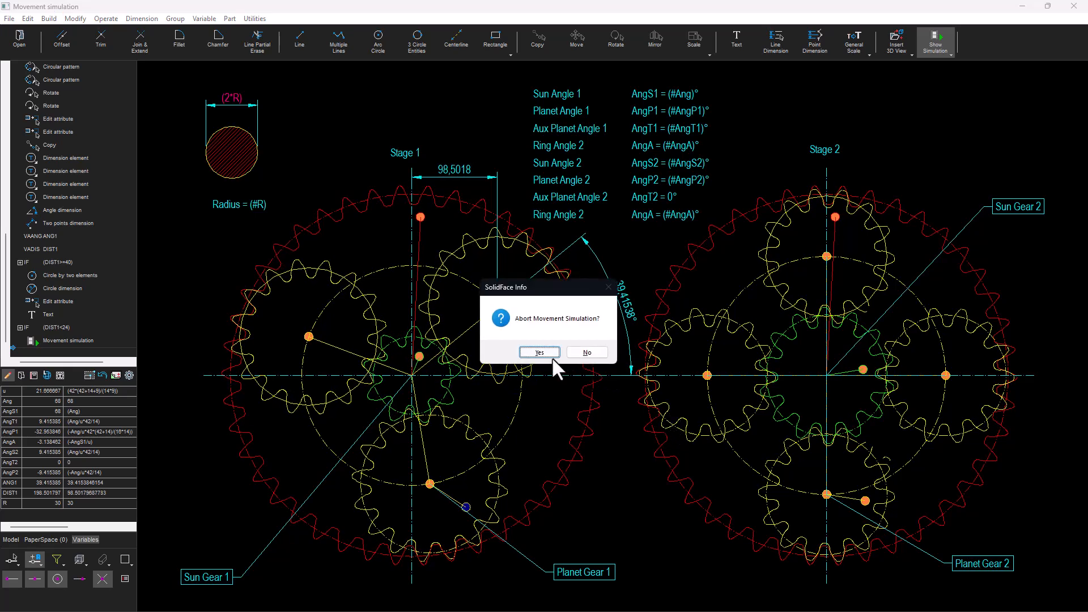
left_click(540, 353)
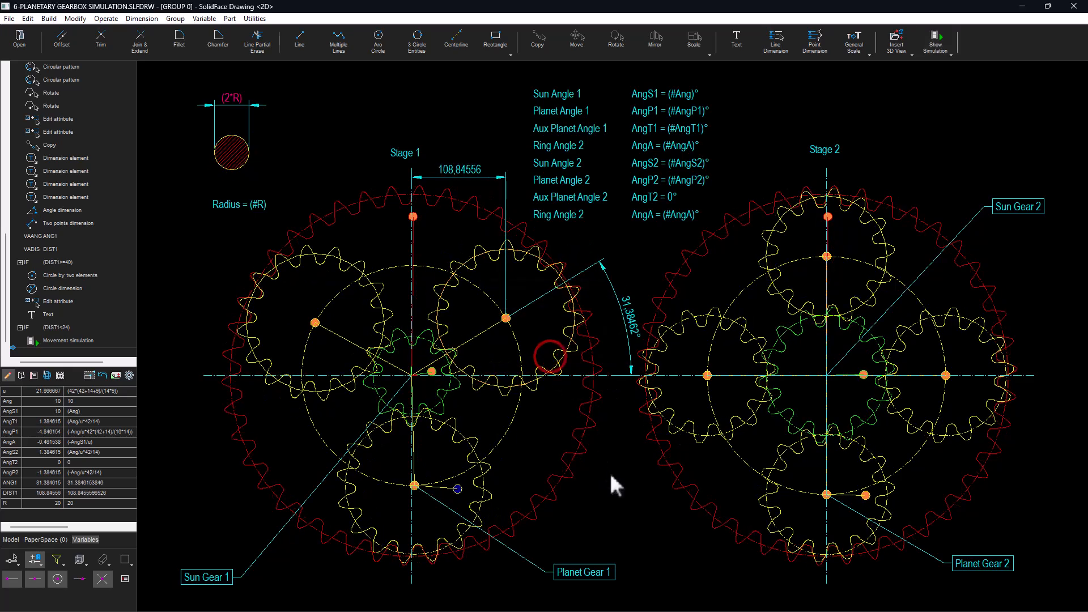